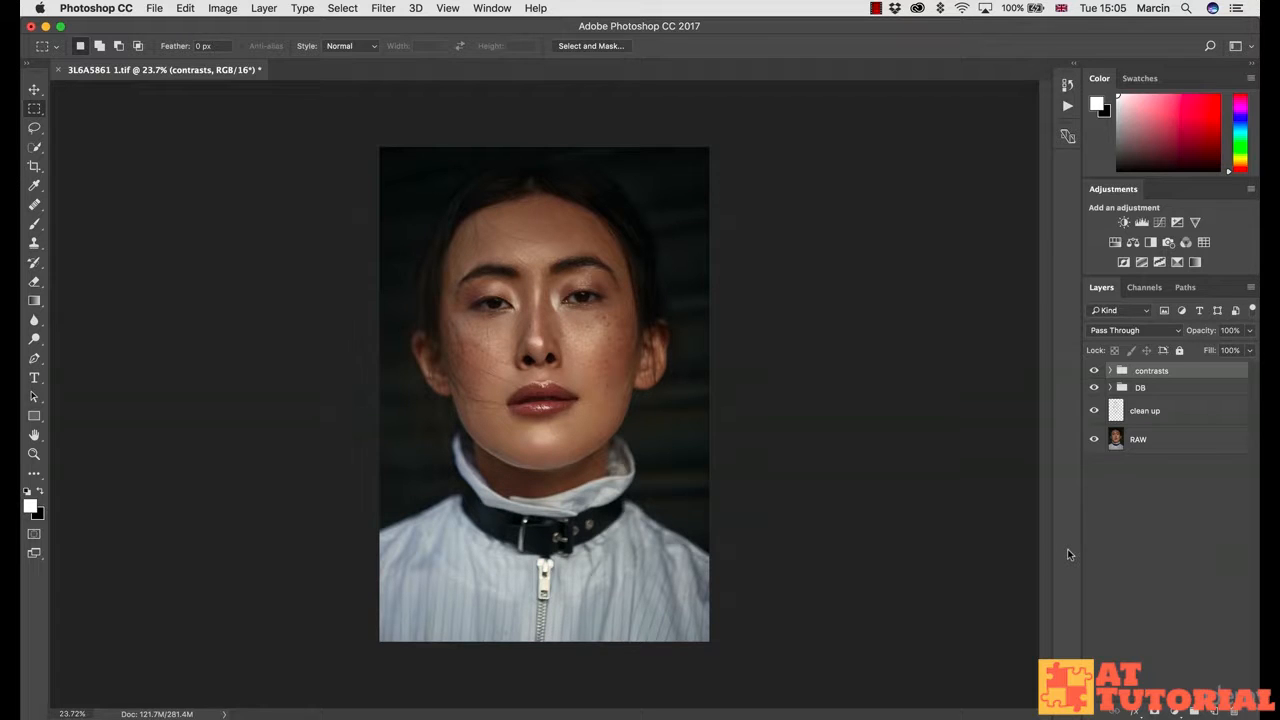
Step: Add a Color Balance adjustment layer at the top of the stack and name it 's'
left_click(1172, 711)
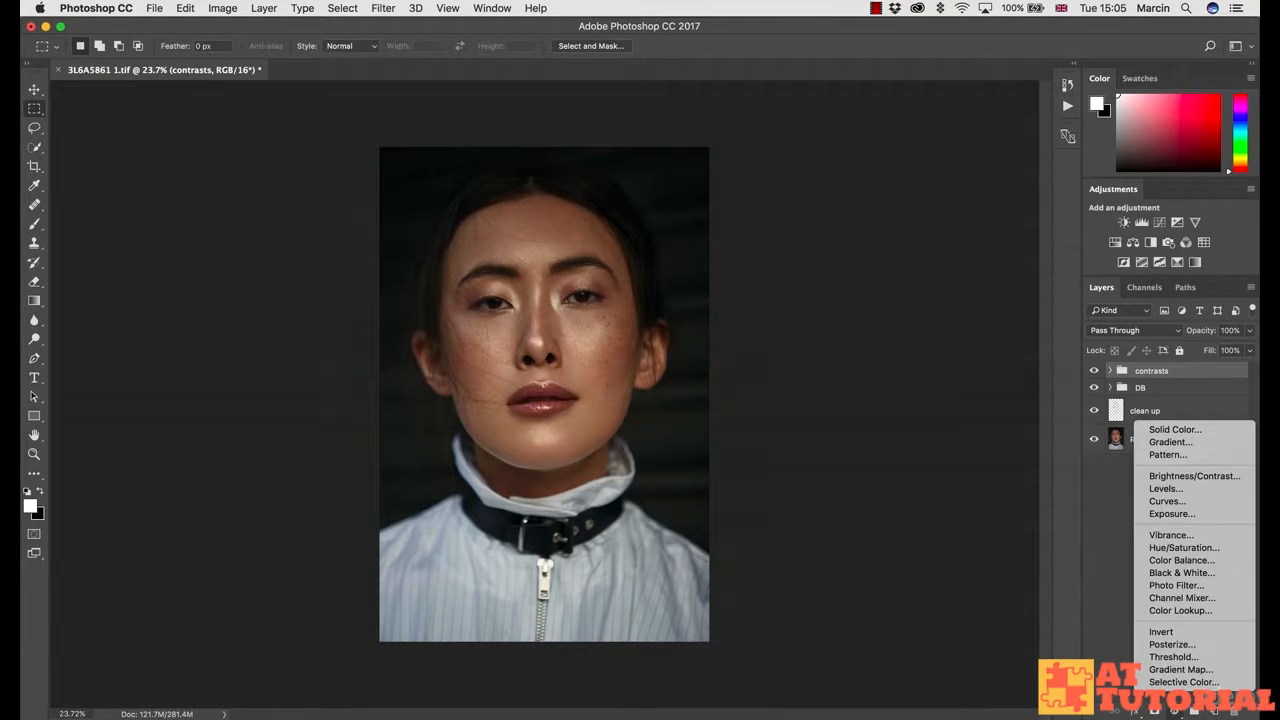
left_click(1186, 563)
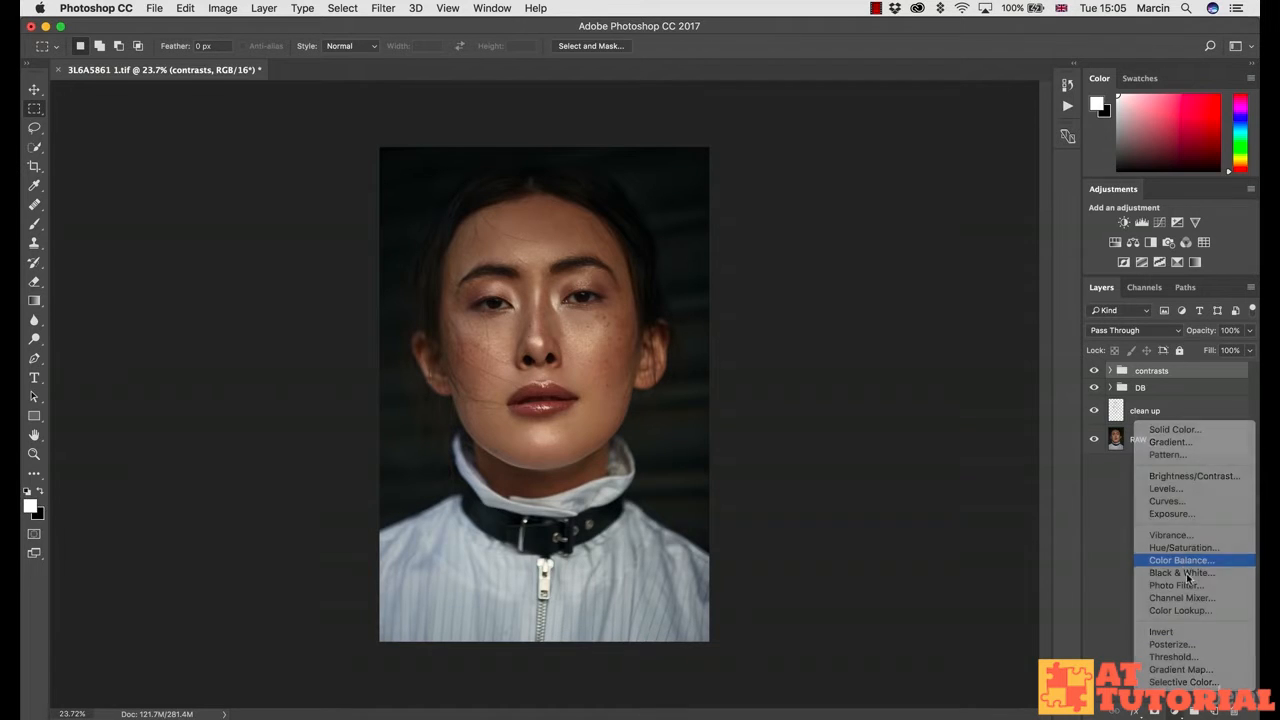
double_click(1182, 379)
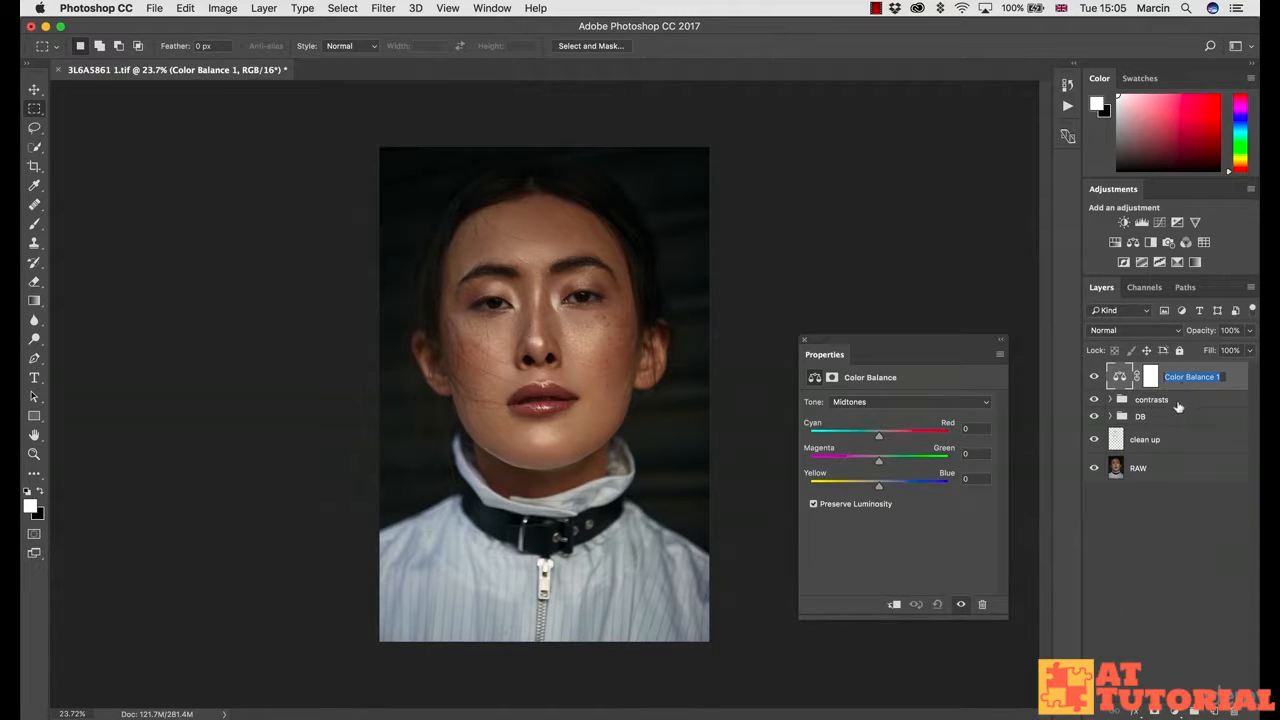
type("s")
key("Return")
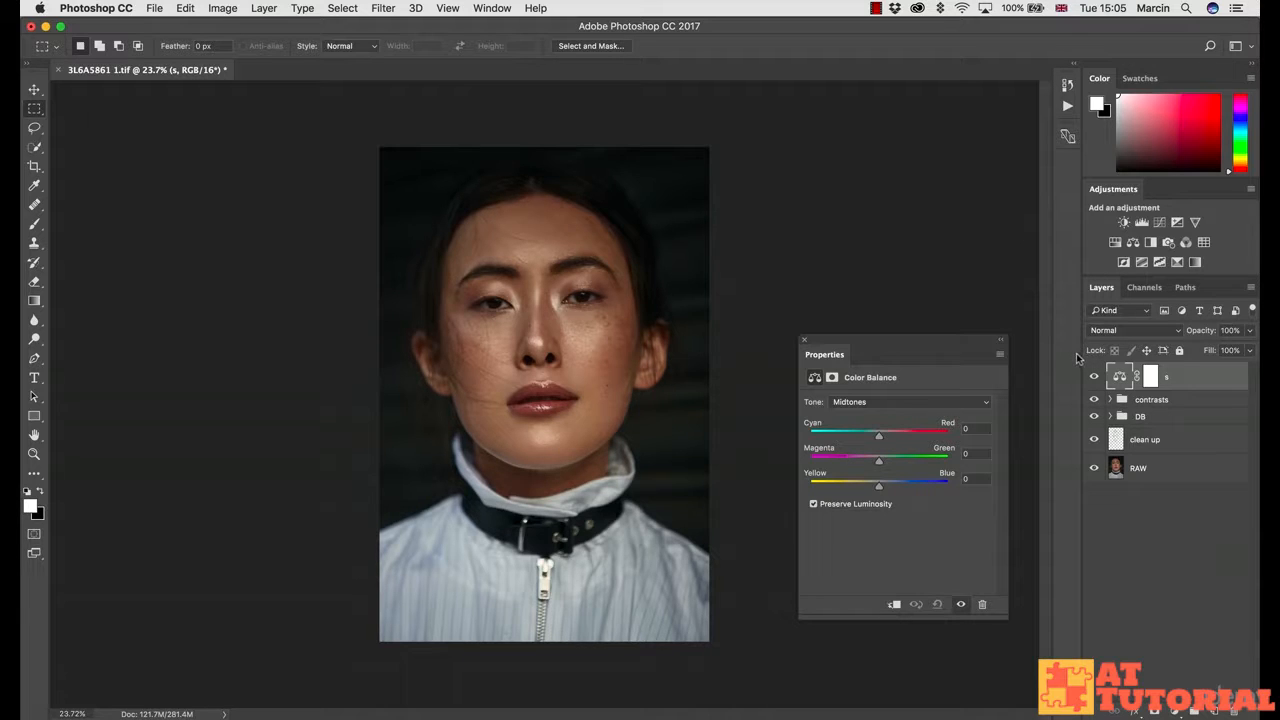
Step: Set layer s to Color blend mode and duplicate it as a layer named 'h'
left_click(1104, 336)
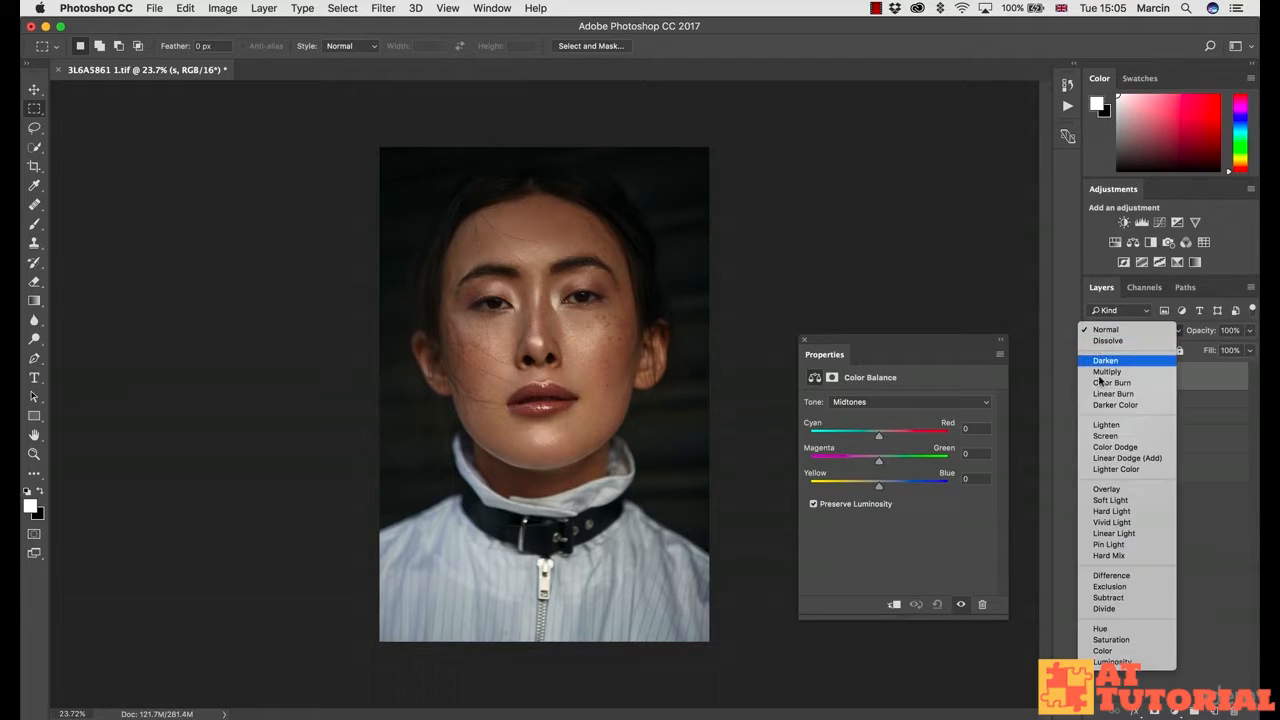
left_click(1104, 650)
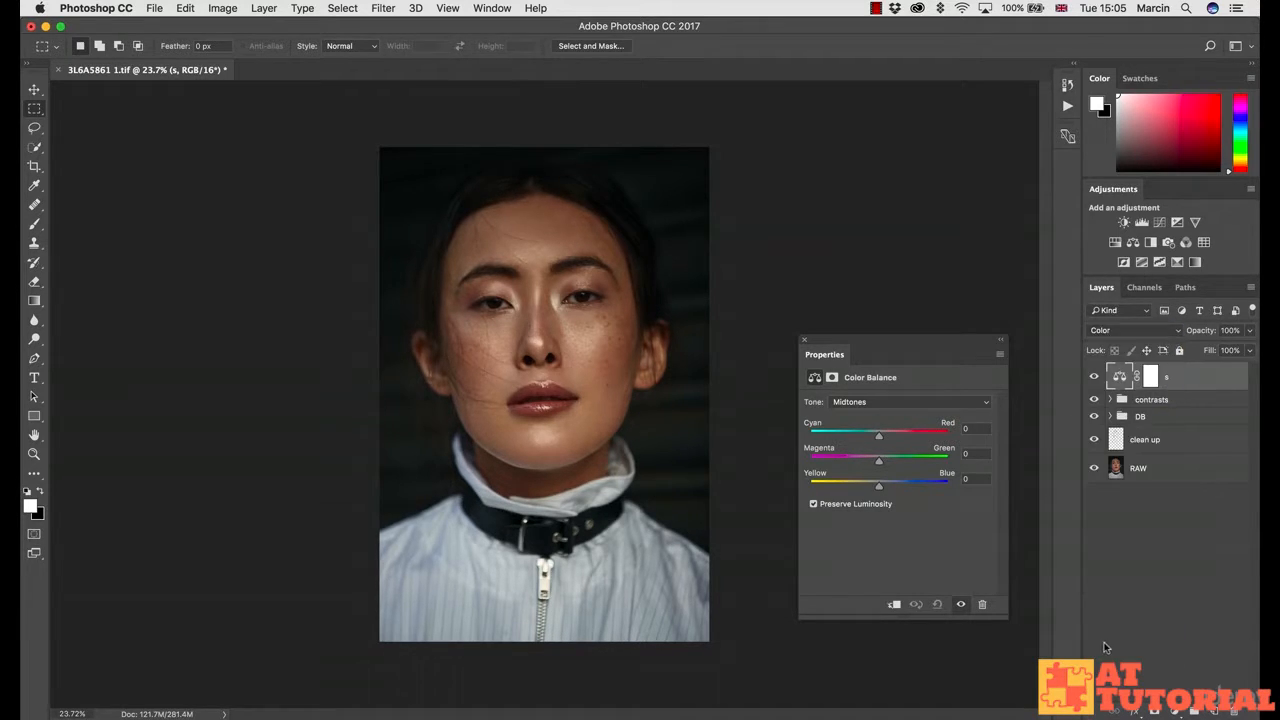
left_click(804, 340)
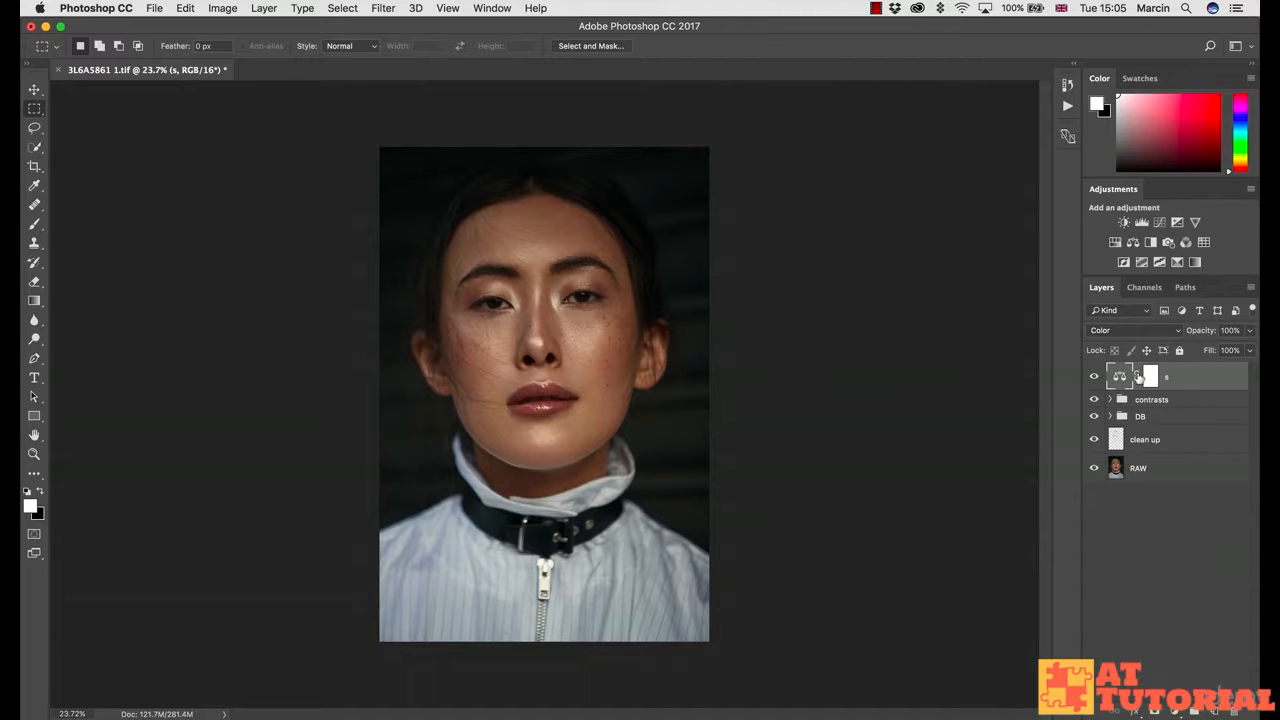
key("super+j")
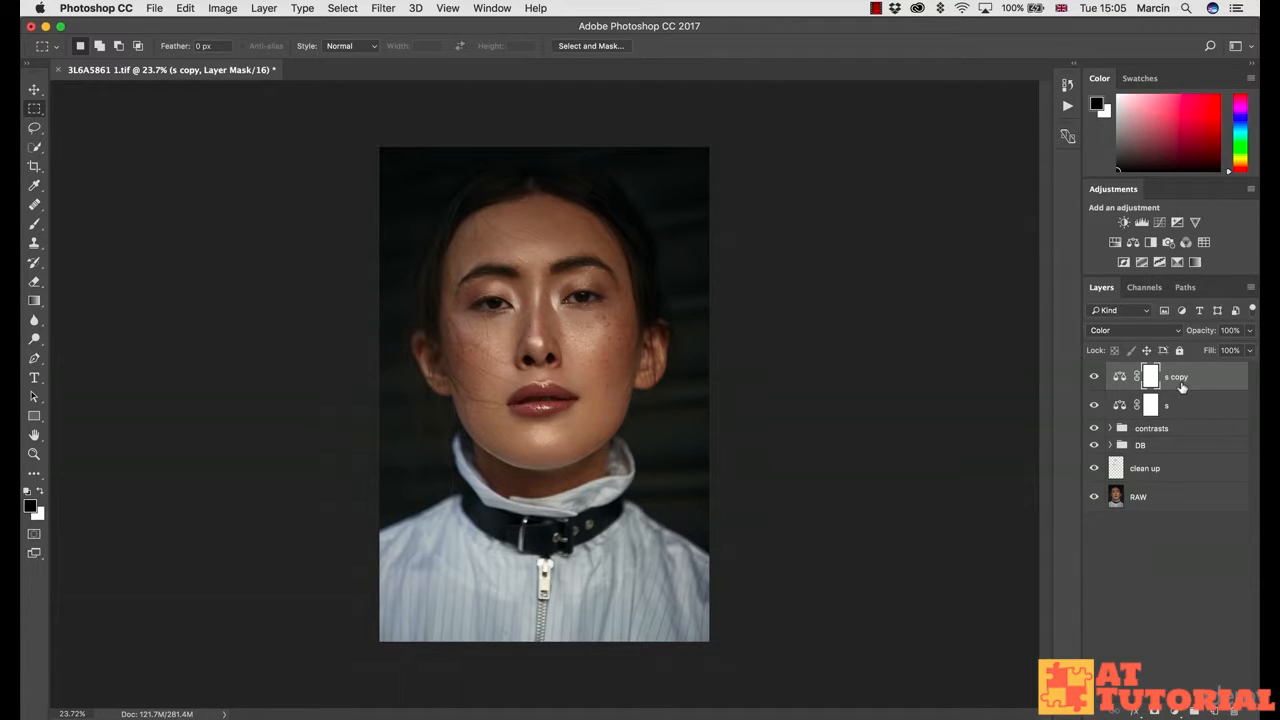
double_click(1177, 377)
type("h")
key("Return")
Step: Group layers h and s into a group named 'tones' and expand it
left_click(1184, 410, "shift")
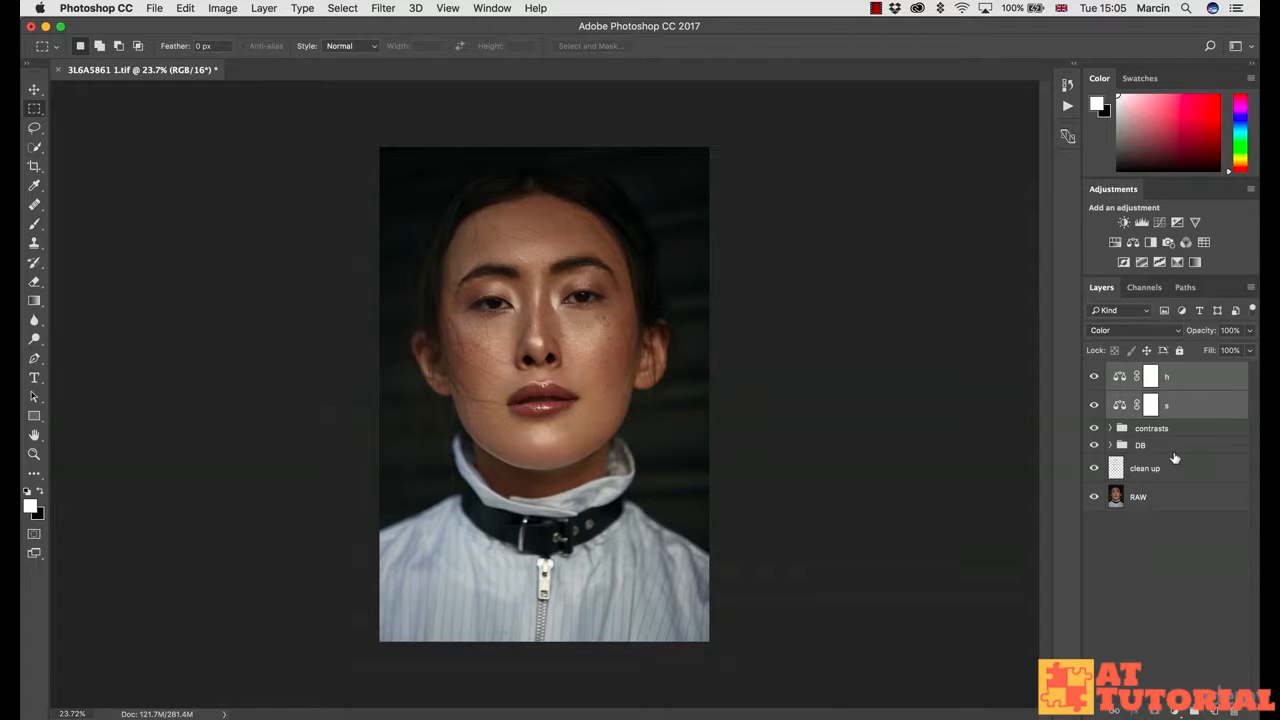
key("super+g")
double_click(1143, 374)
type("tones")
key("Return")
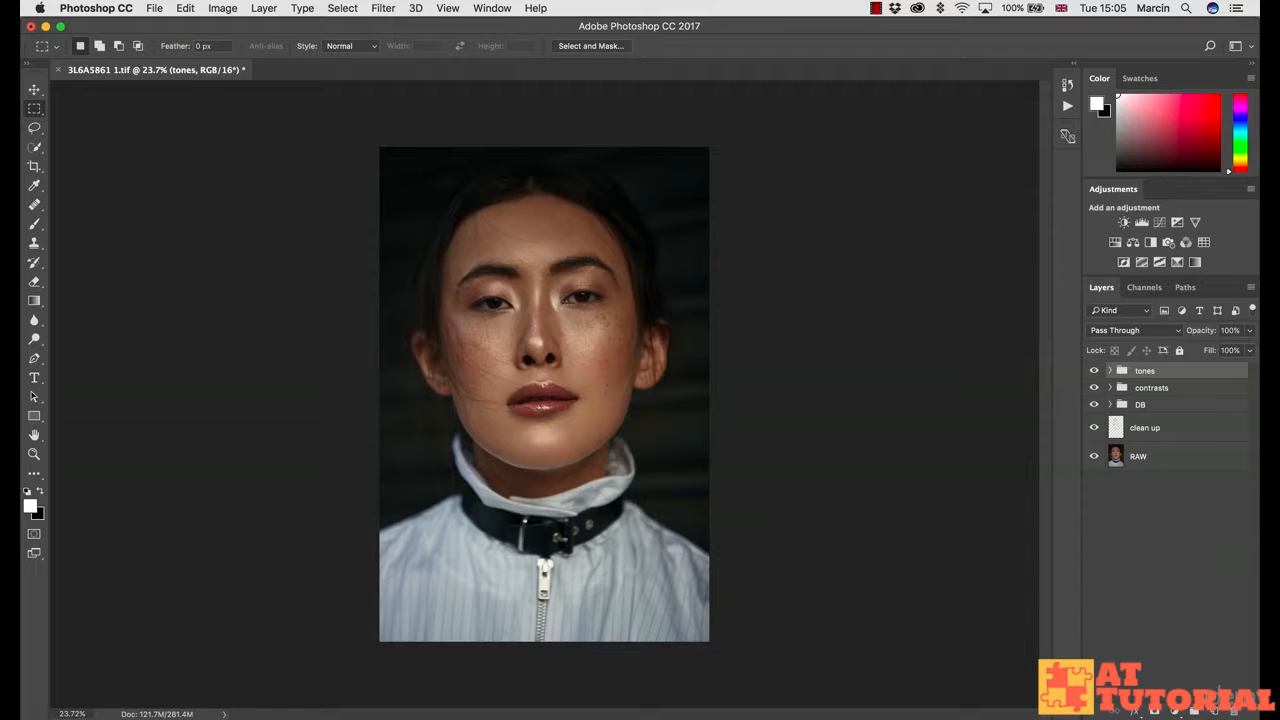
left_click(1109, 371)
Step: Select the layer mask of layer s inside the tones group
left_click(1163, 424)
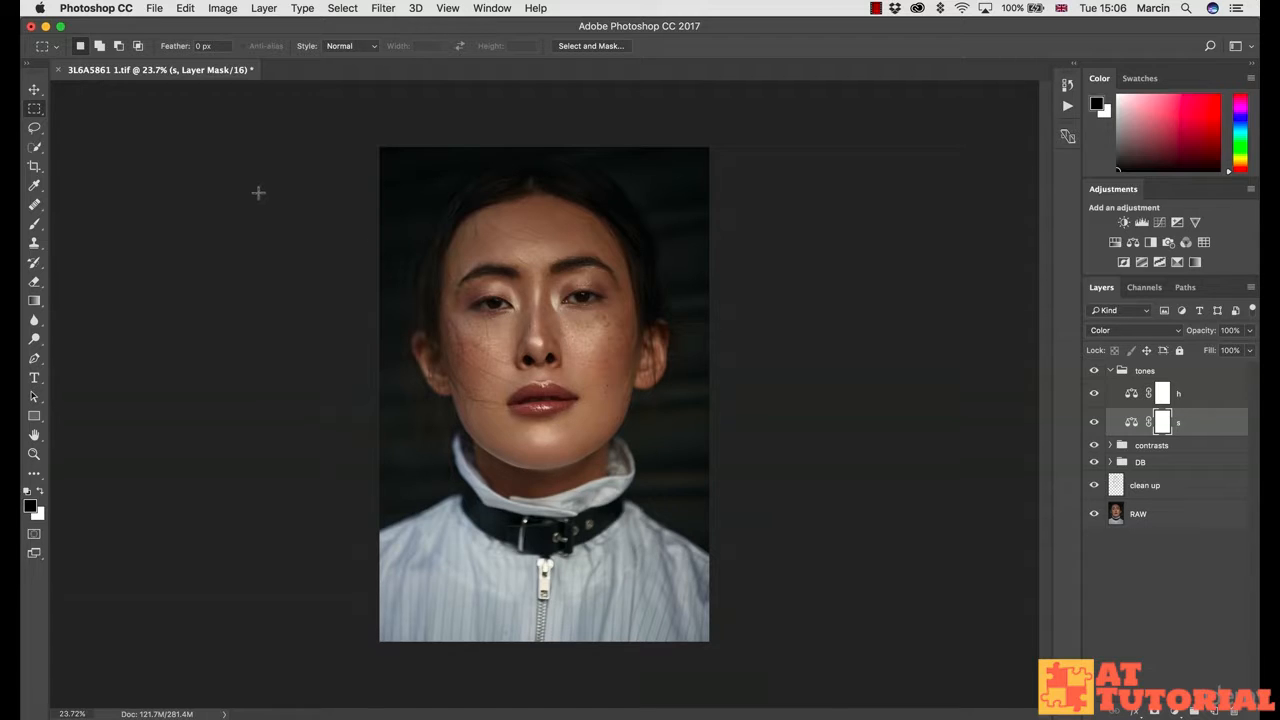
Step: Apply the merged RGB image, inverted, with Multiply blending into layer s's mask
left_click(222, 9)
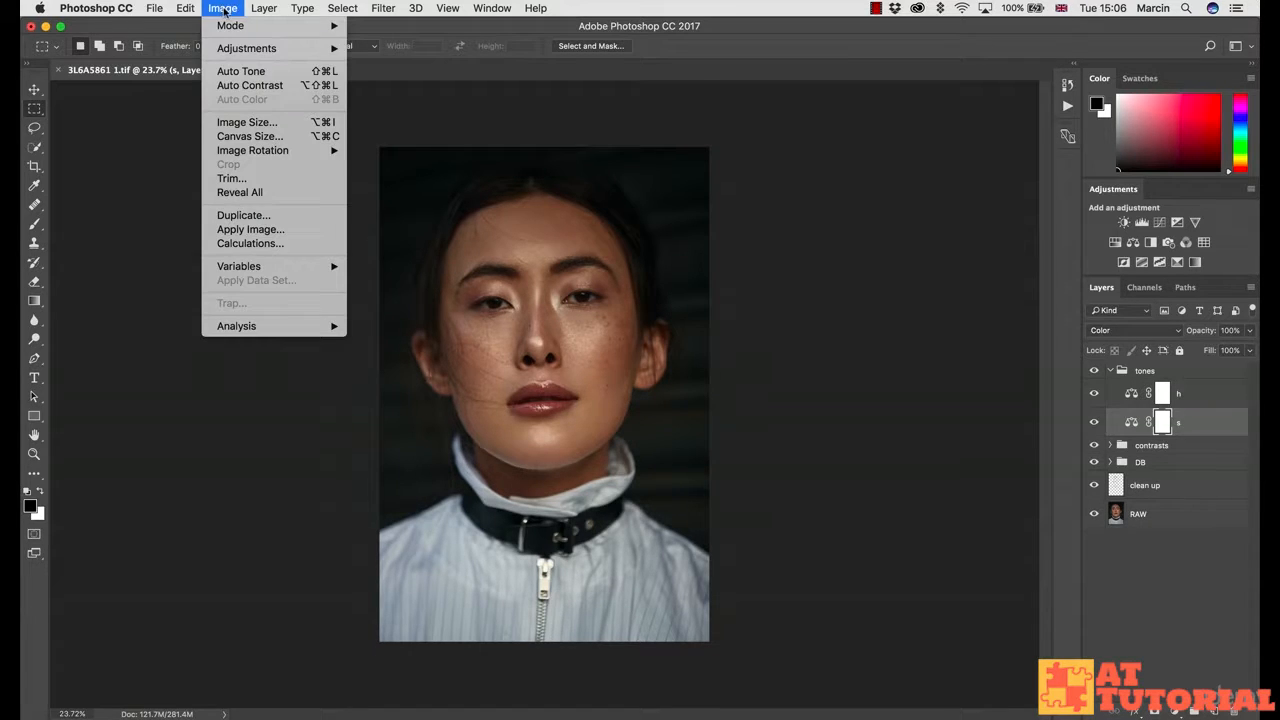
left_click(240, 231)
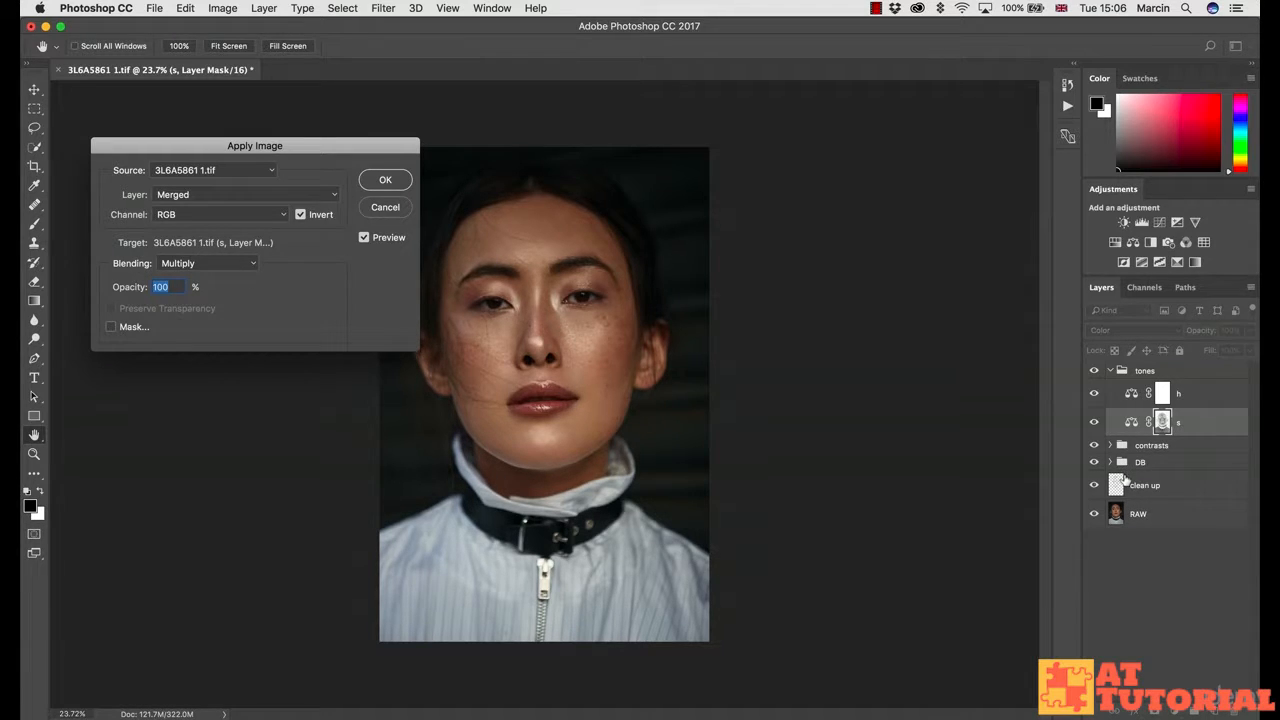
left_click(300, 215)
left_click(301, 215)
key("Return")
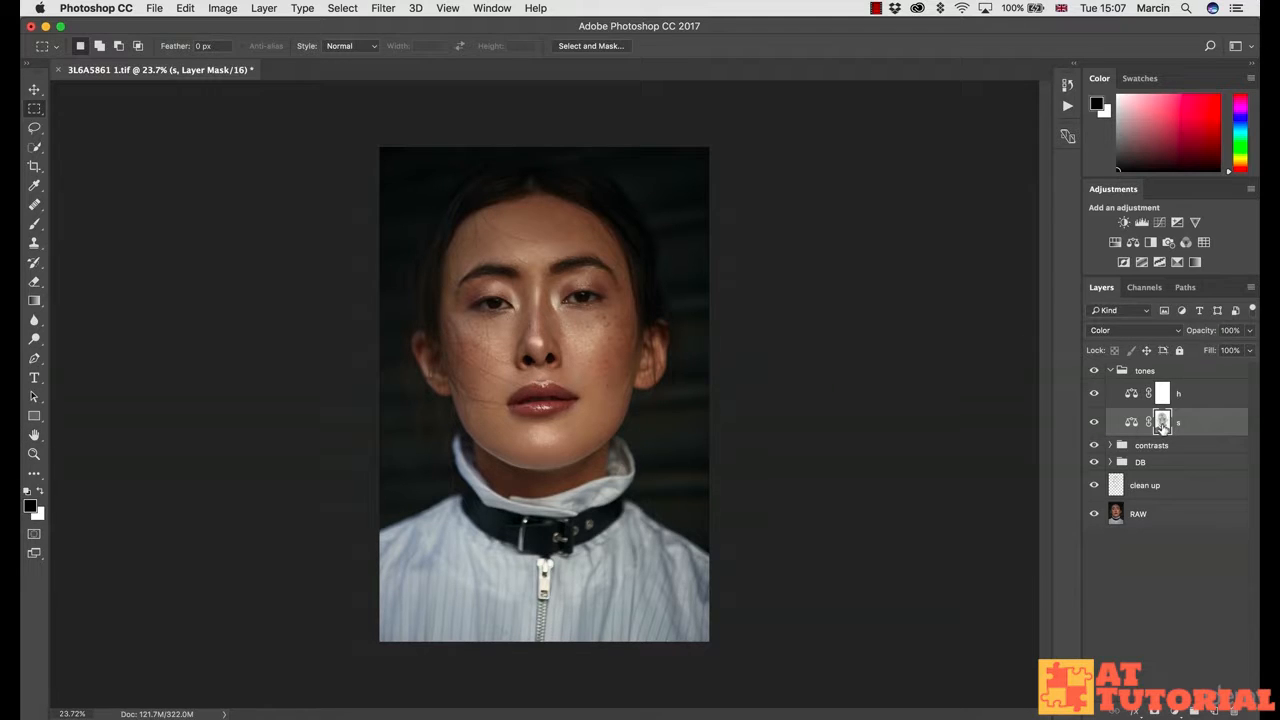
Step: Fill layer h's mask with the inverse of the s mask using its loaded selection
left_click(1162, 422, "alt")
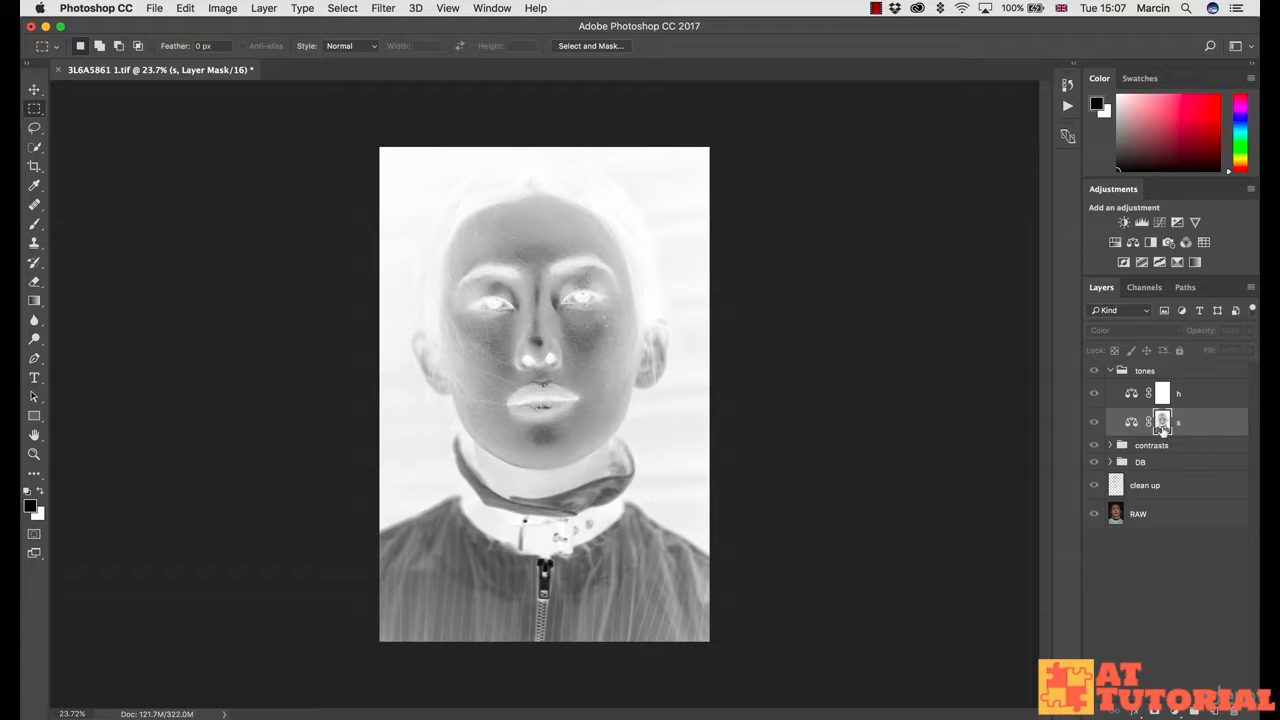
left_click(1163, 426, "alt")
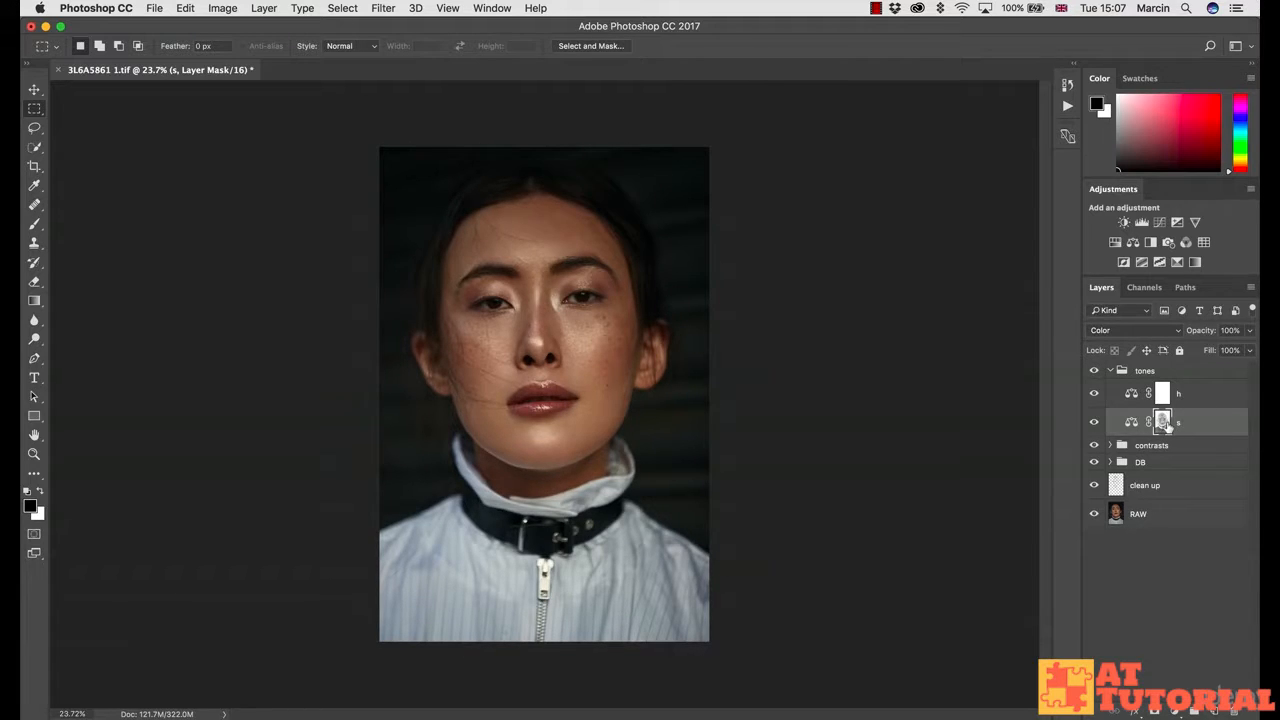
left_click(1163, 422, "super")
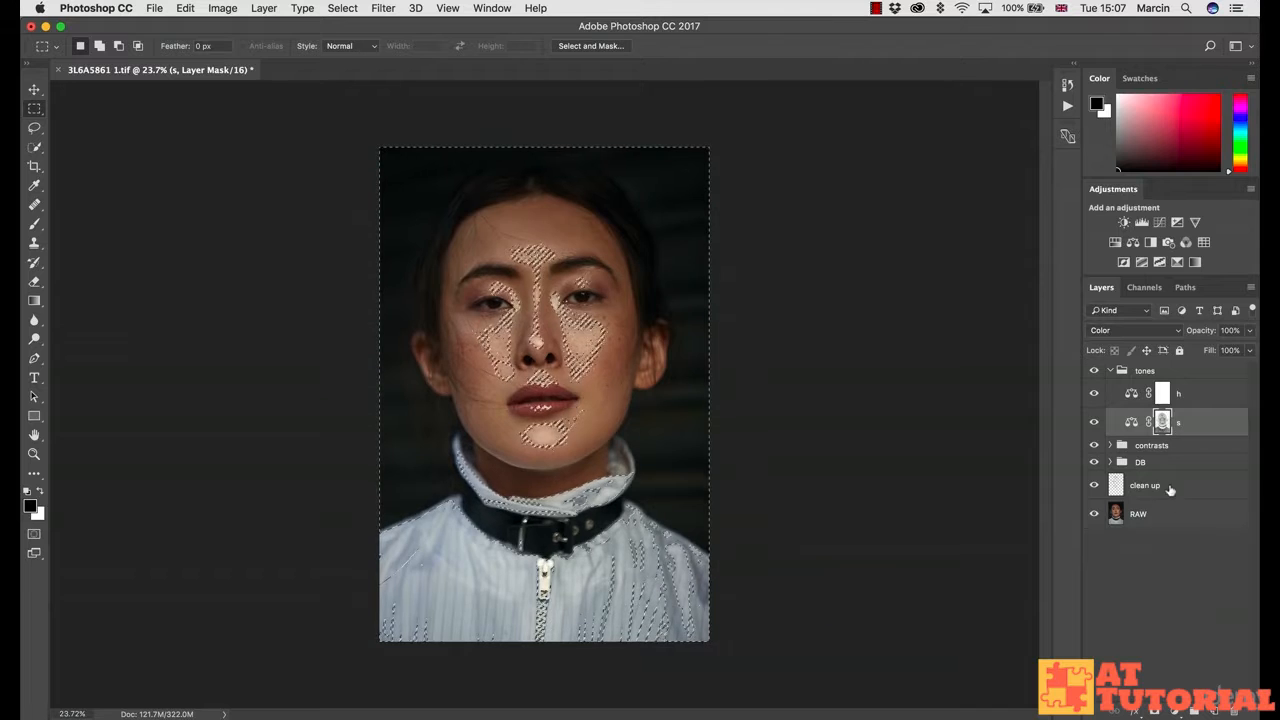
key("alt+bracketright")
key("super+i")
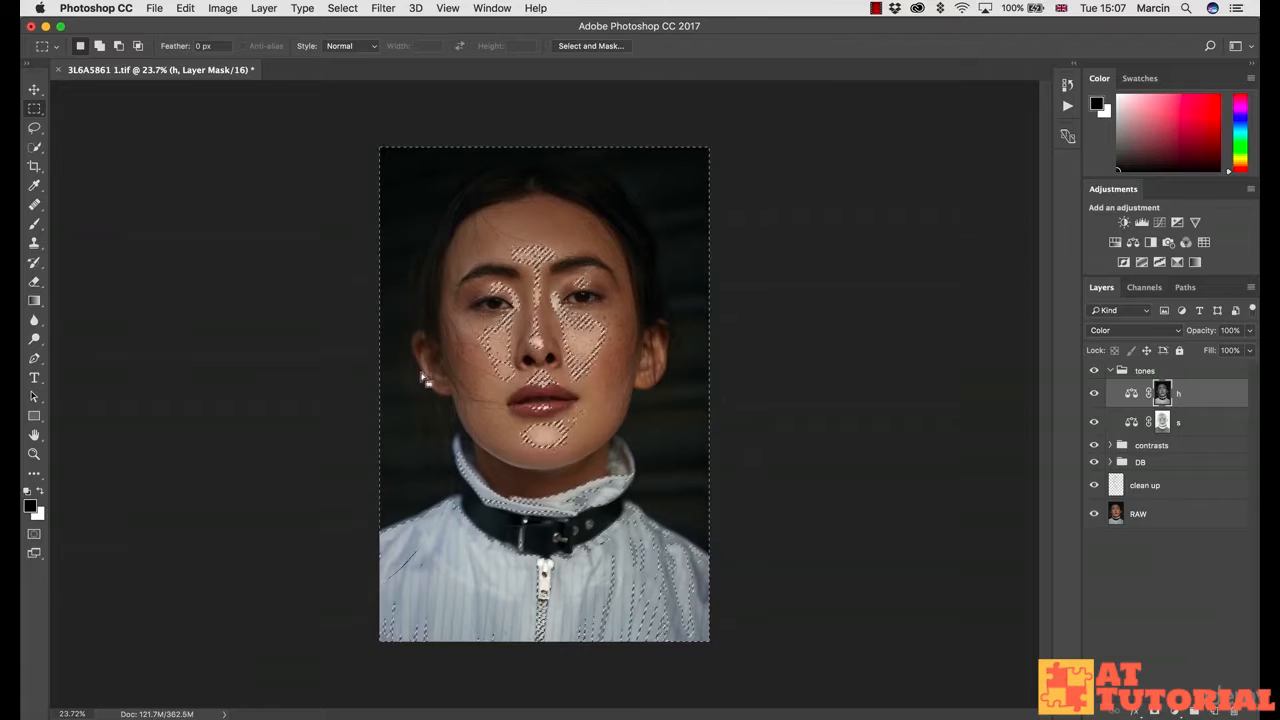
key("super+d")
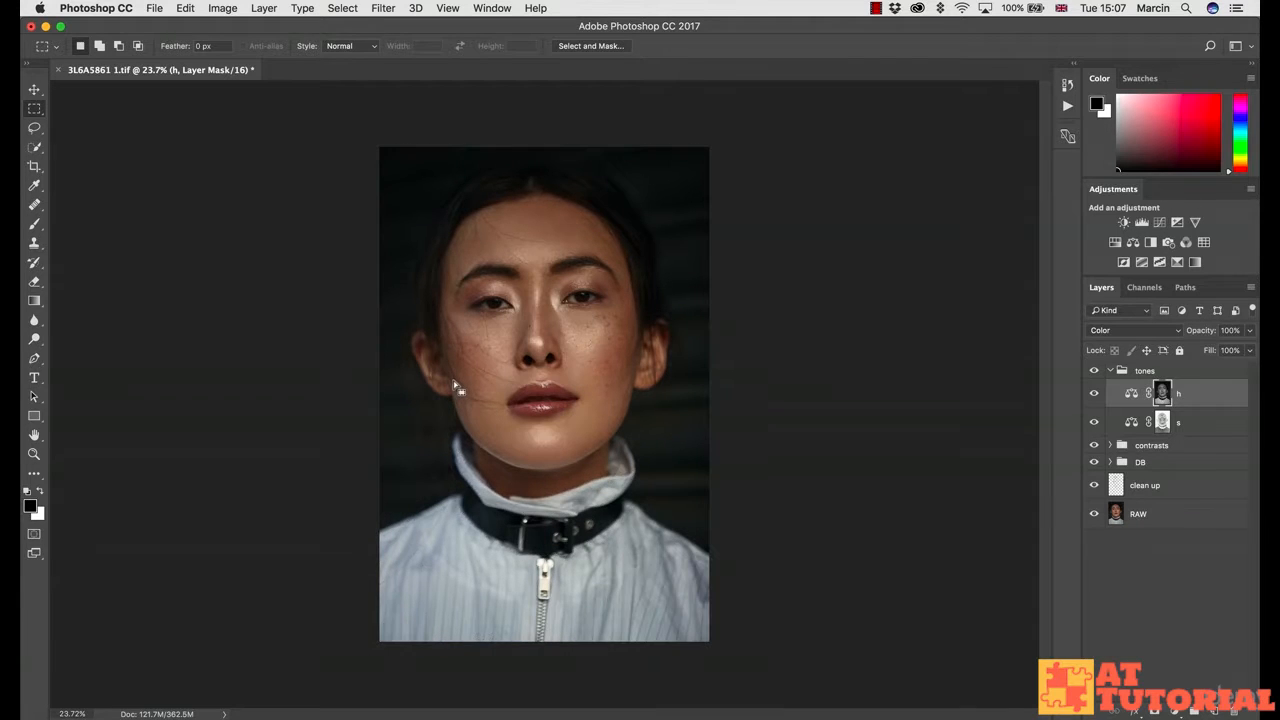
Step: Reselect the s mask and open layer s's Color Balance settings
left_click(1161, 422)
left_click(1160, 394)
left_click(1162, 421)
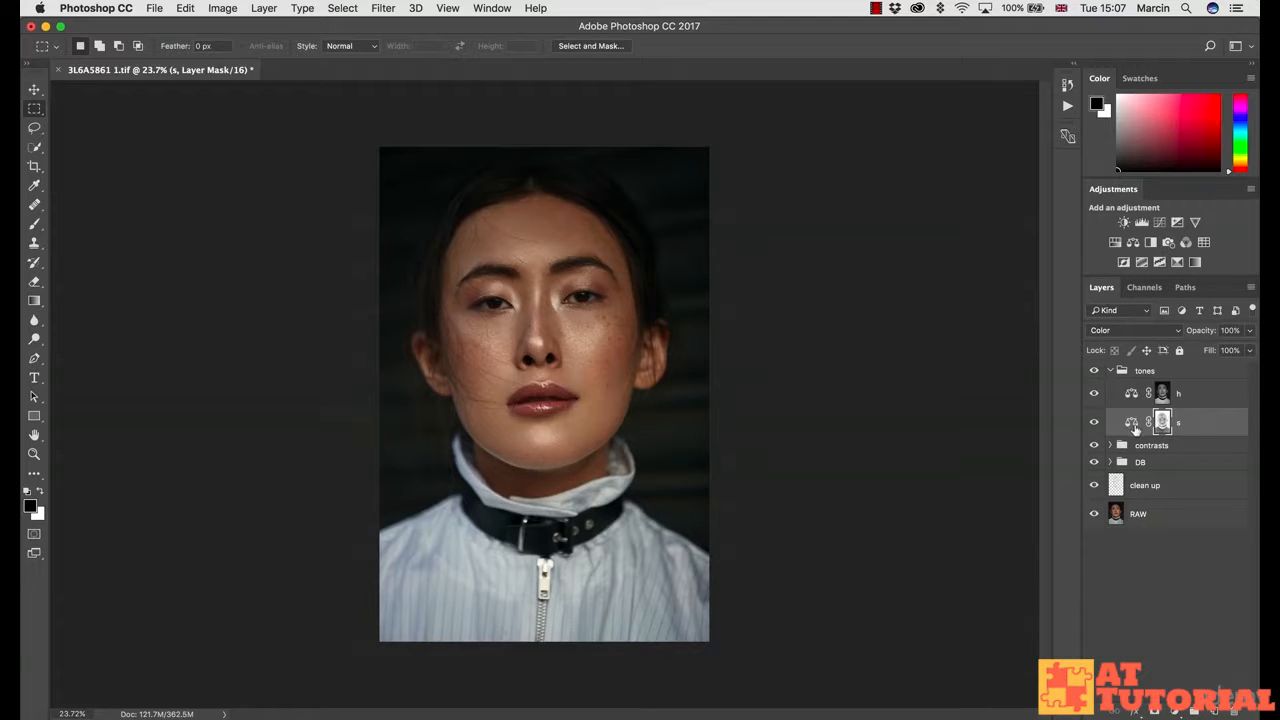
double_click(1132, 423)
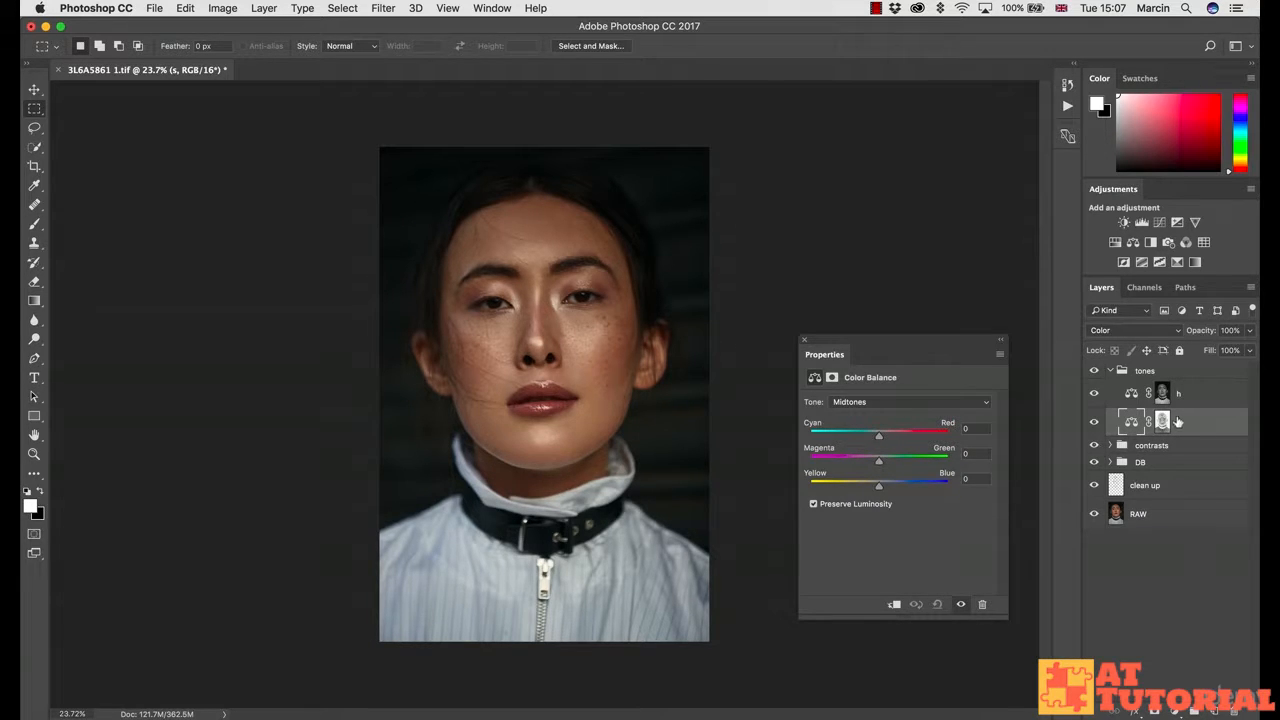
Step: Set layer s's Color Balance tone to Shadows and push the shadows toward magenta and blue
left_click(870, 402)
left_click(868, 388)
left_click(858, 462)
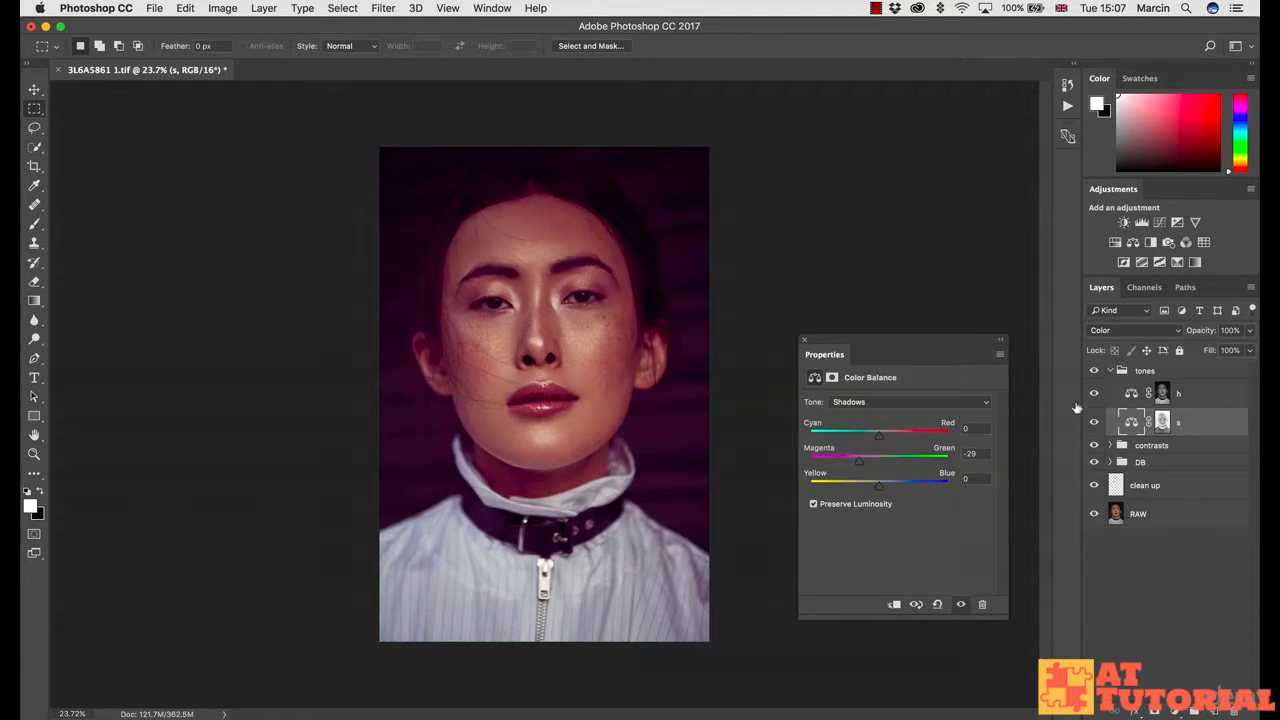
left_click(955, 455)
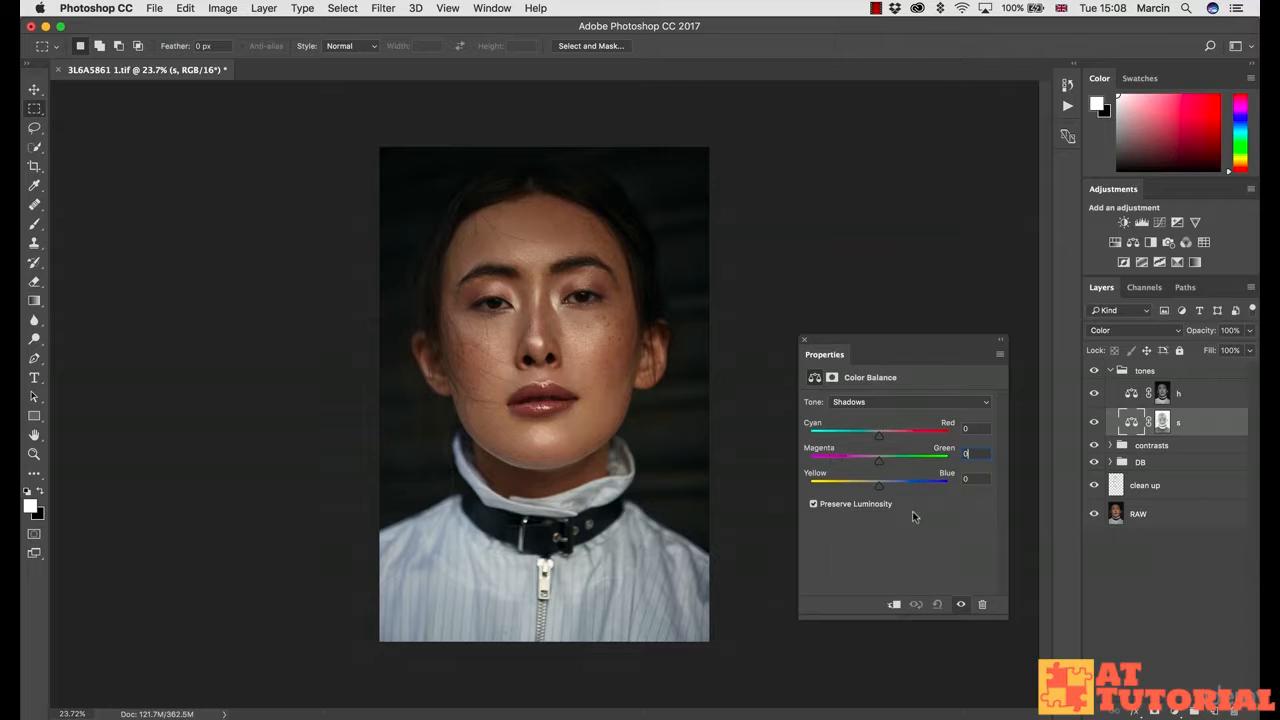
left_click(882, 489)
left_click_drag(882, 490, 885, 490)
Step: Fine-tune the shadow balance to +2, -1 and +9 for a slight blue tint
left_click(881, 437)
left_click_drag(881, 437, 876, 463)
left_click(968, 429)
type("0")
mouse_move(875, 460)
left_mouse_down()
mouse_move(882, 440)
mouse_move(878, 462)
left_mouse_up()
left_click_drag(878, 462, 880, 462)
left_click_drag(886, 494, 884, 495)
Step: Toggle layer s on and off to compare, then close the Color Balance properties
left_click(1093, 426)
left_click(1094, 426)
left_click(1097, 427)
left_click(1098, 427)
left_click(1098, 427)
left_click(1098, 427)
left_click(804, 340)
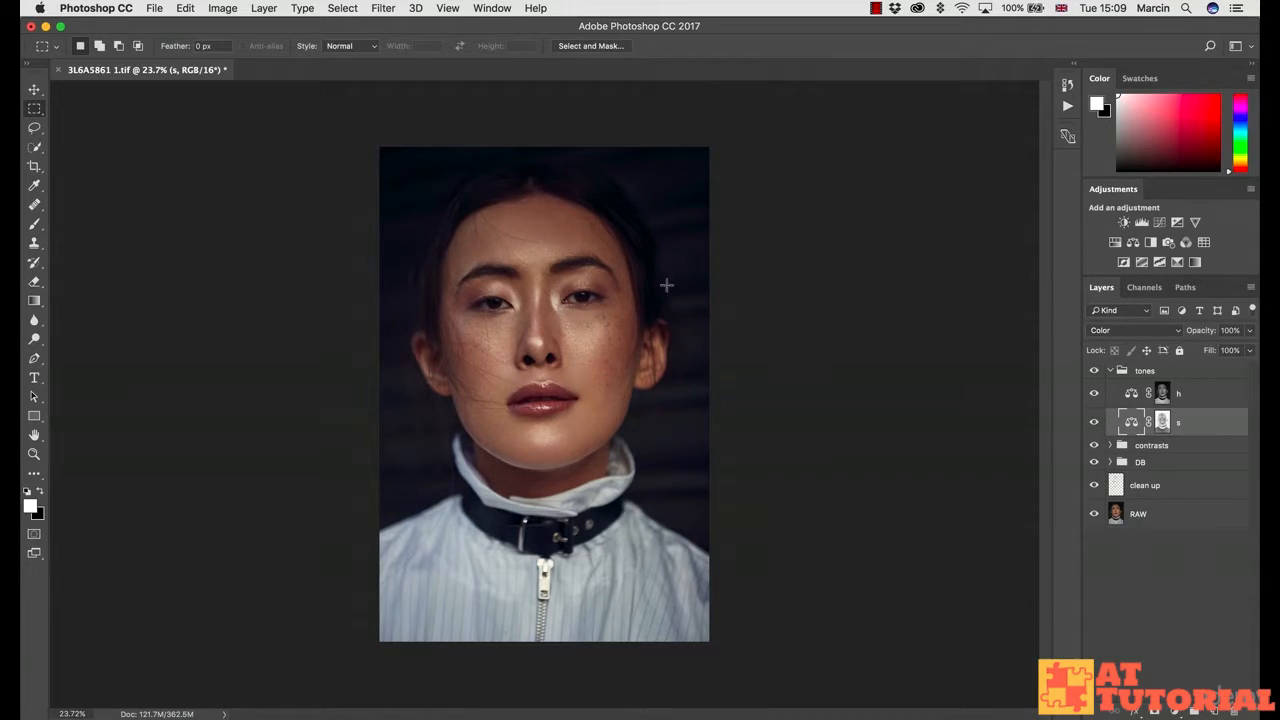
Step: Set layer s's opacity to 70%
left_click(1229, 330)
type("70")
Step: Set layer h's Color Balance tone to Highlights and shift it toward yellow and cyan
double_click(1131, 394)
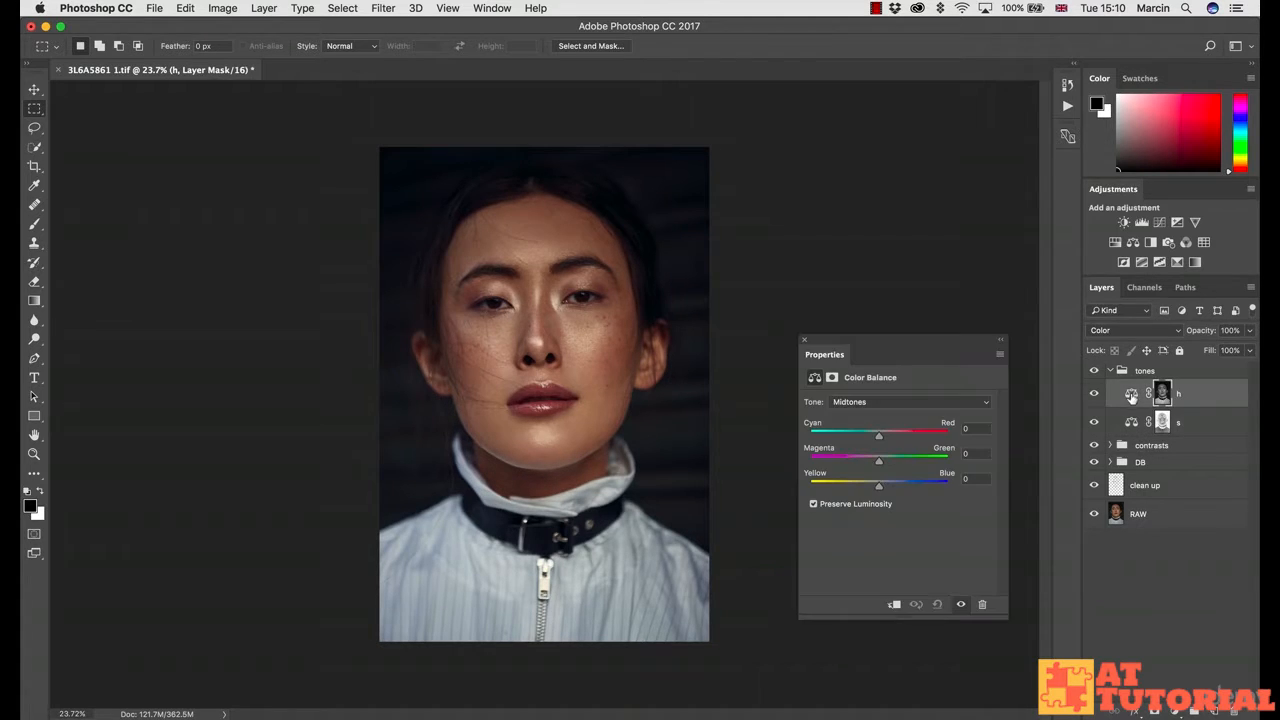
left_click(866, 399)
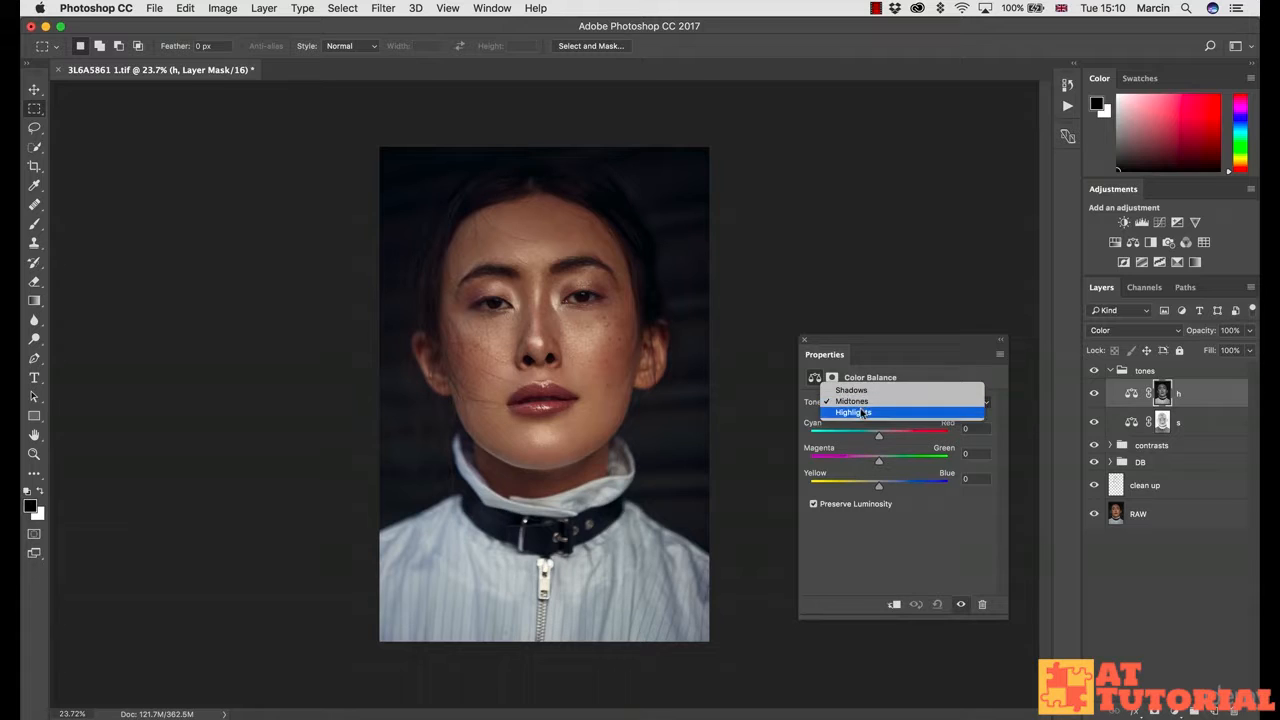
left_click(862, 413)
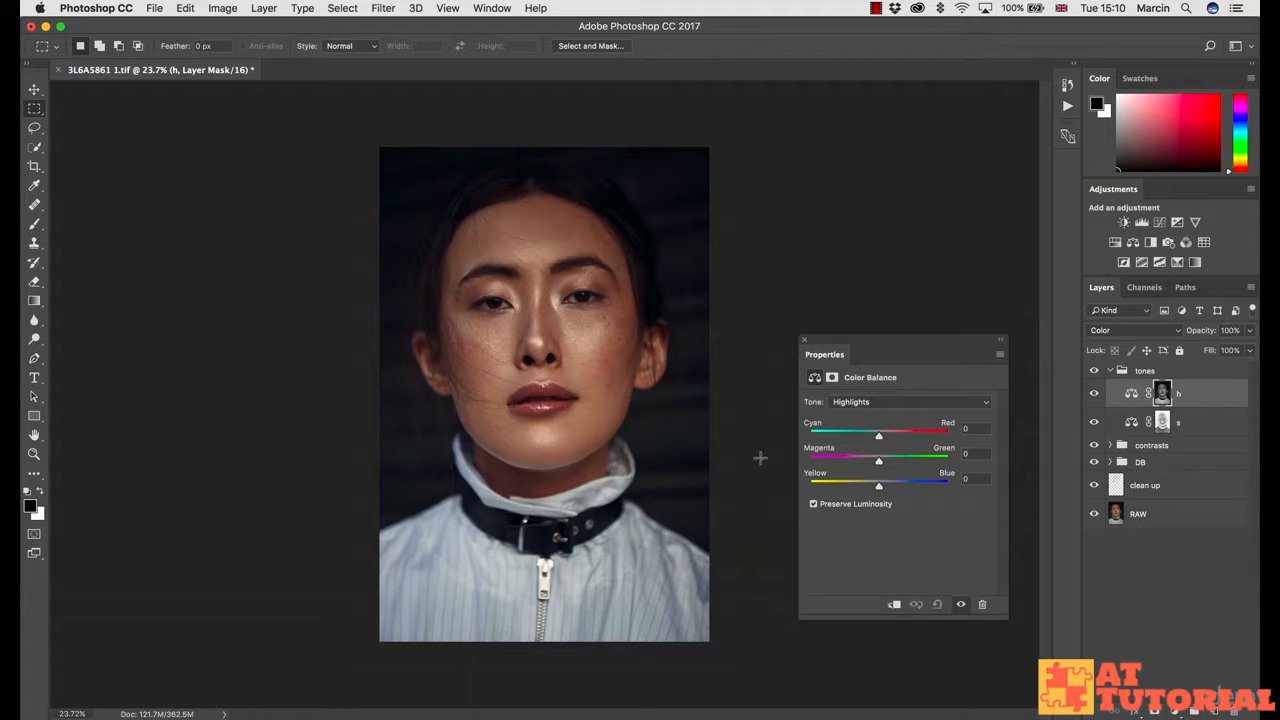
left_click_drag(878, 488, 872, 488)
left_click_drag(872, 488, 873, 488)
left_click_drag(879, 437, 873, 436)
Step: Toggle layer h on and off to compare while easing back the yellow and cyan shifts
left_click(1096, 394)
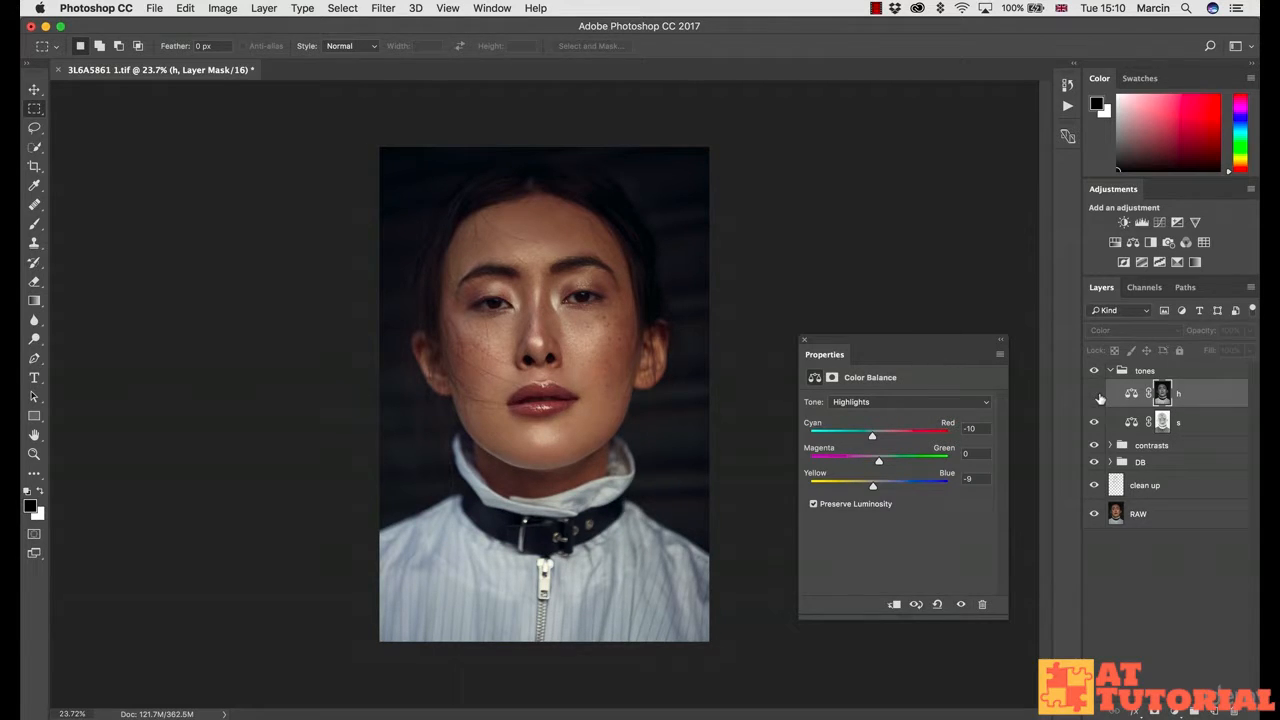
left_click(1097, 395)
left_click(1097, 395)
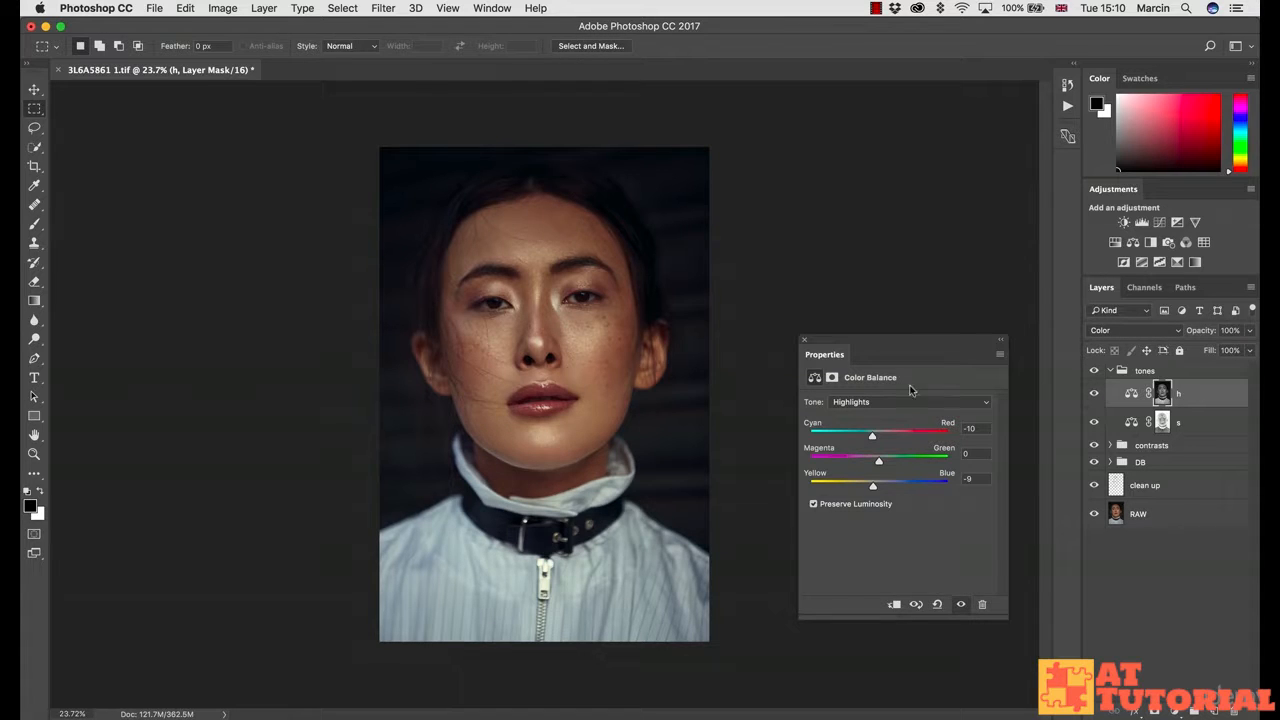
left_click_drag(874, 488, 873, 489)
left_click_drag(872, 437, 874, 438)
left_click(1093, 394)
left_click(1092, 394)
left_click(1092, 394)
left_click(1091, 396)
left_click(1090, 397)
left_click(1090, 397)
left_click(1095, 396)
left_click(1097, 398)
Step: Settle the highlights near Cyan/Red -10 and Yellow/Blue -8, close Properties, and show tones again
left_click_drag(876, 437, 872, 437)
left_click(968, 480)
key("Down")
key("Return")
left_click(804, 340)
left_click(1096, 372)
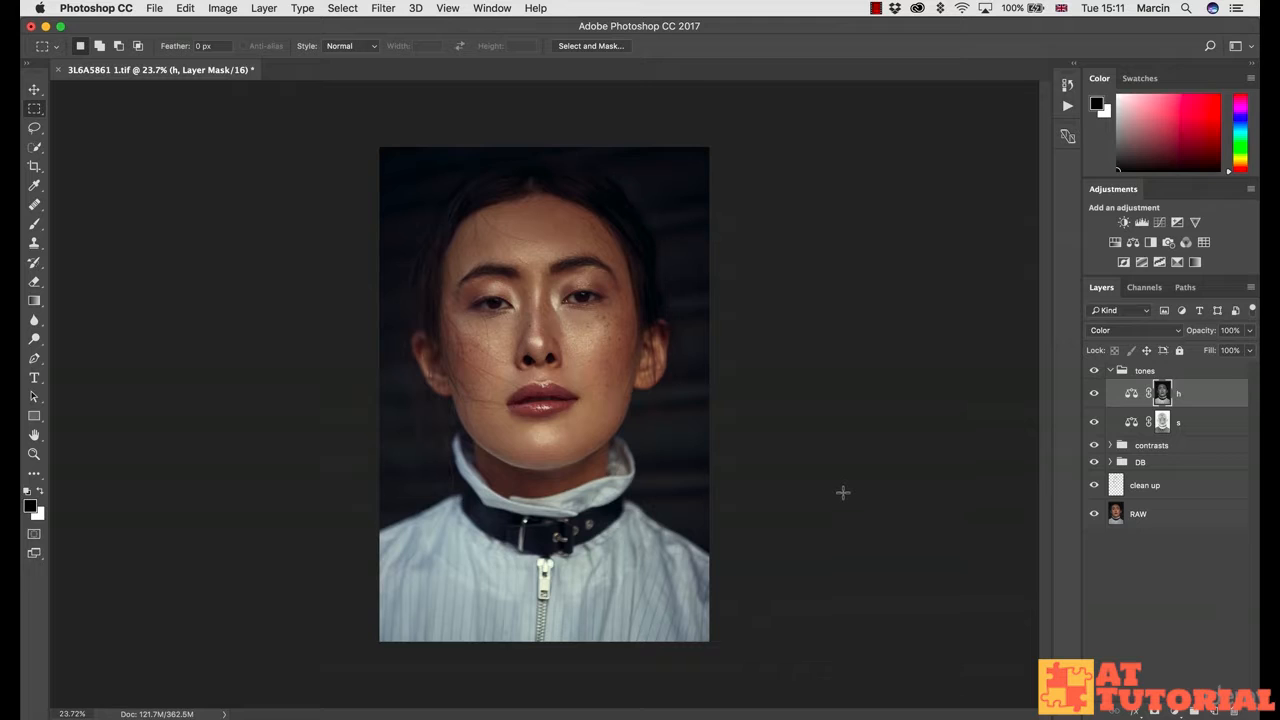
Step: Add a Selective Color layer named '1' and set it to Color blend mode
left_click(1178, 712)
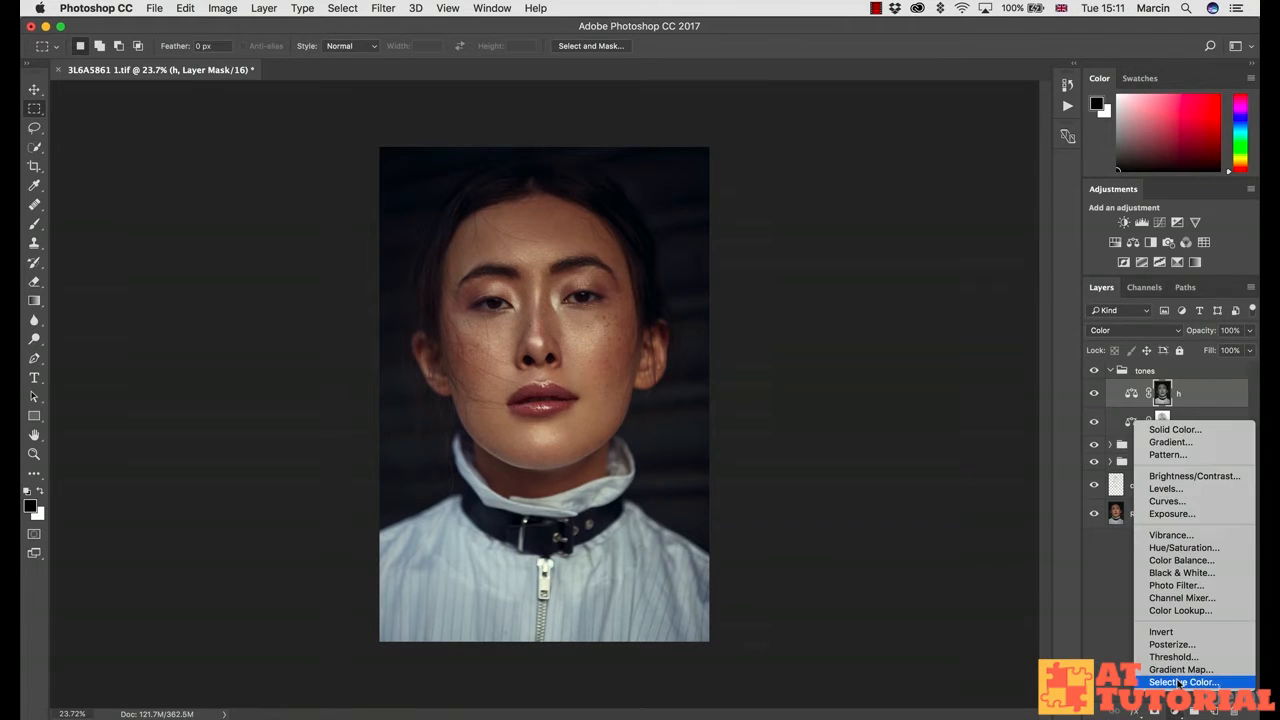
left_click(1185, 682)
double_click(1200, 394)
type("1")
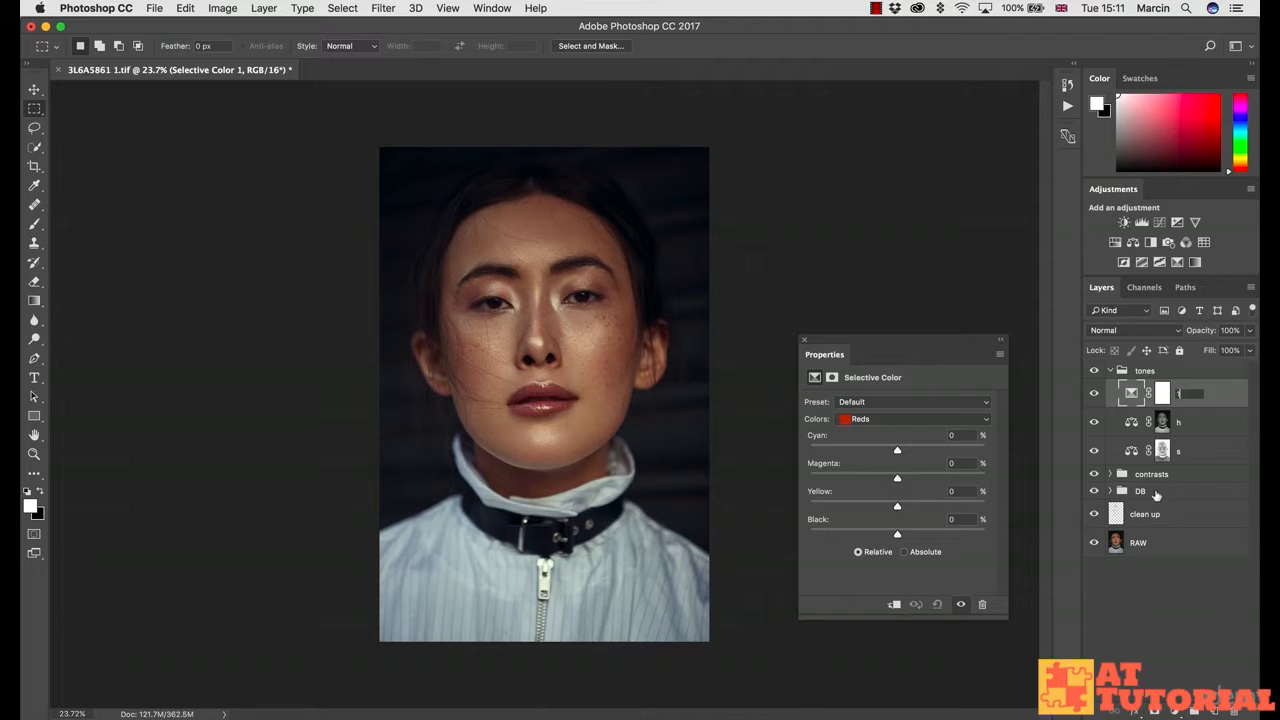
key("Return")
left_click(1120, 332)
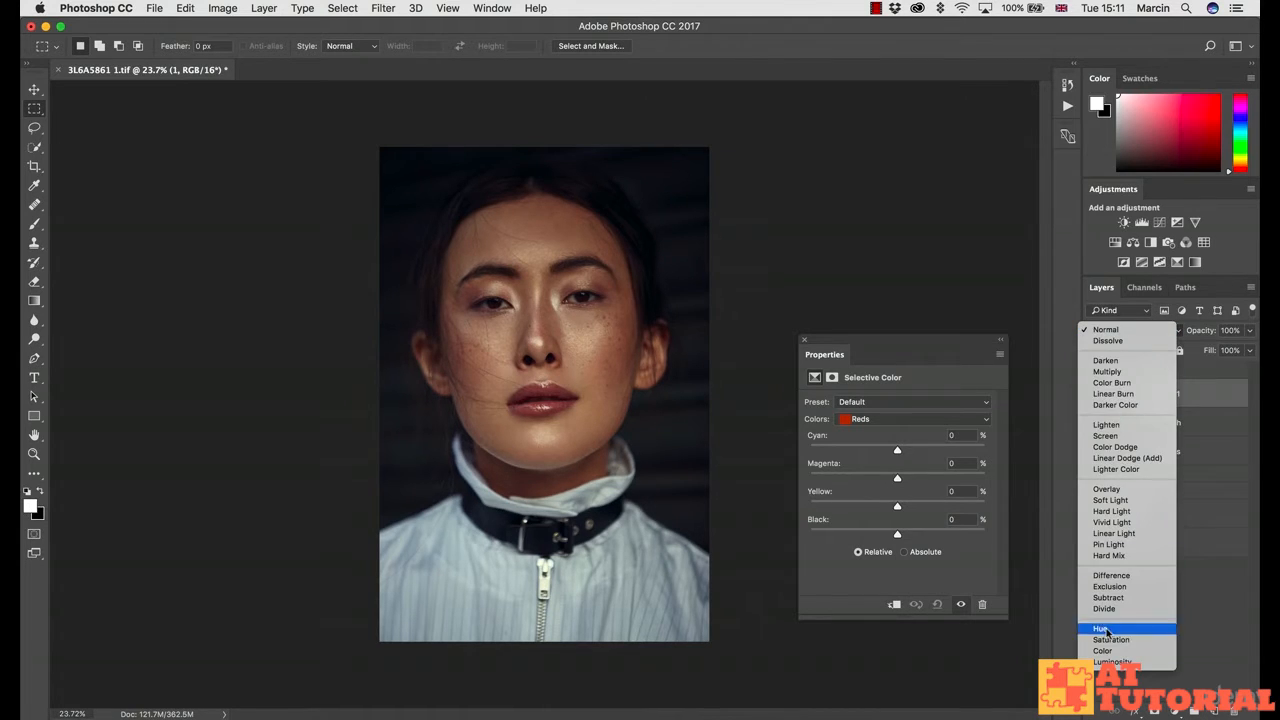
left_click(1103, 651)
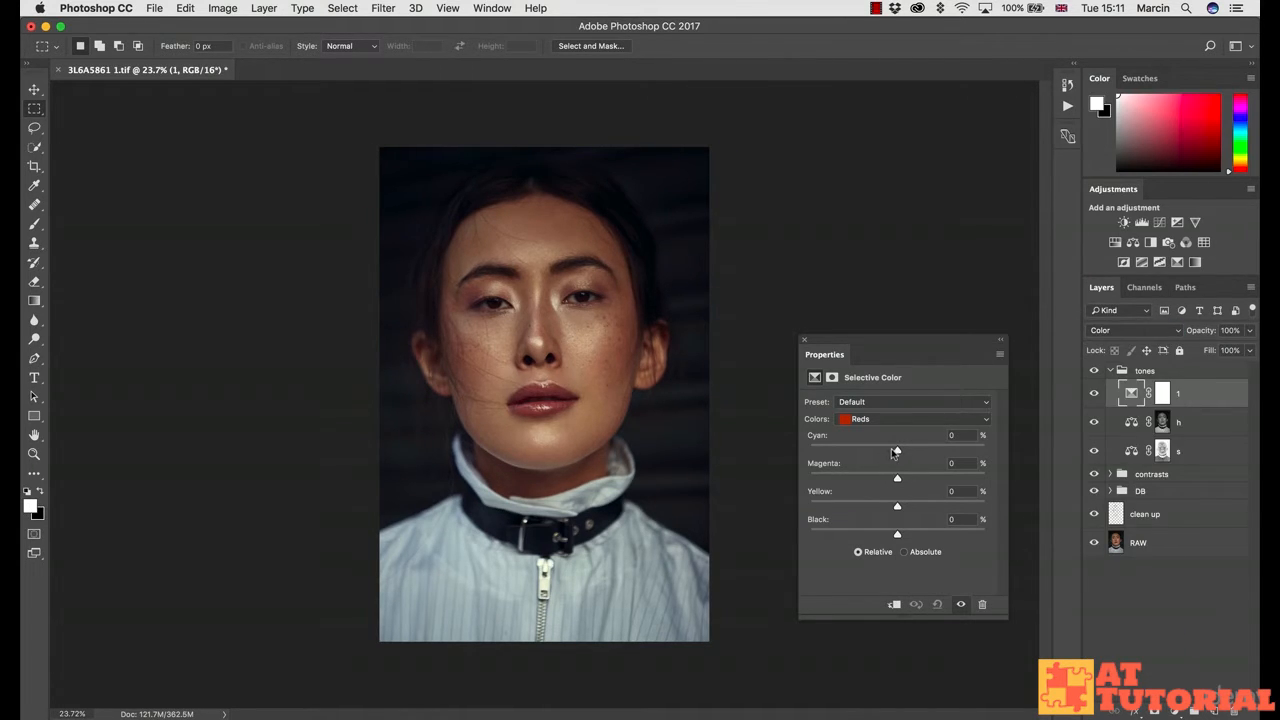
Step: Set the Reds to Cyan +5, Magenta +4 and Yellow +7, comparing with layer 1 hidden
mouse_move(899, 449)
left_mouse_down()
mouse_move(916, 449)
mouse_move(900, 450)
left_mouse_up()
left_click_drag(897, 480, 901, 481)
left_click_drag(899, 508, 903, 501)
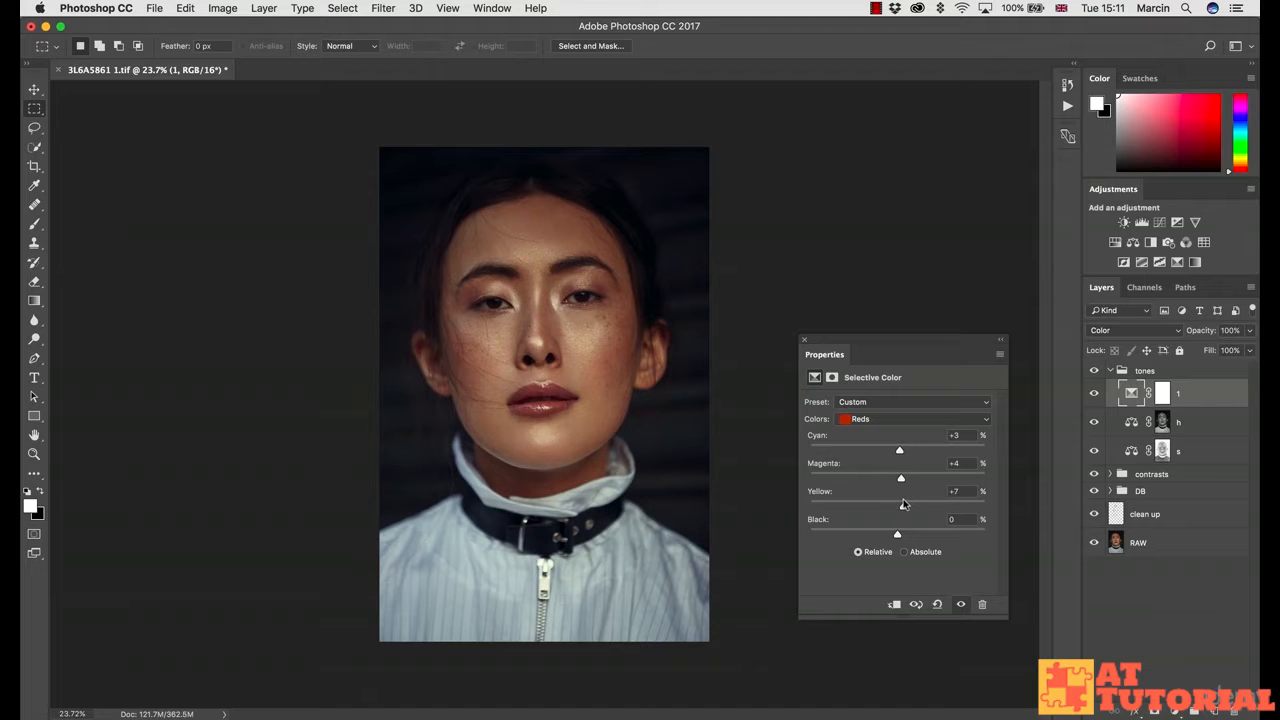
left_click(1094, 394)
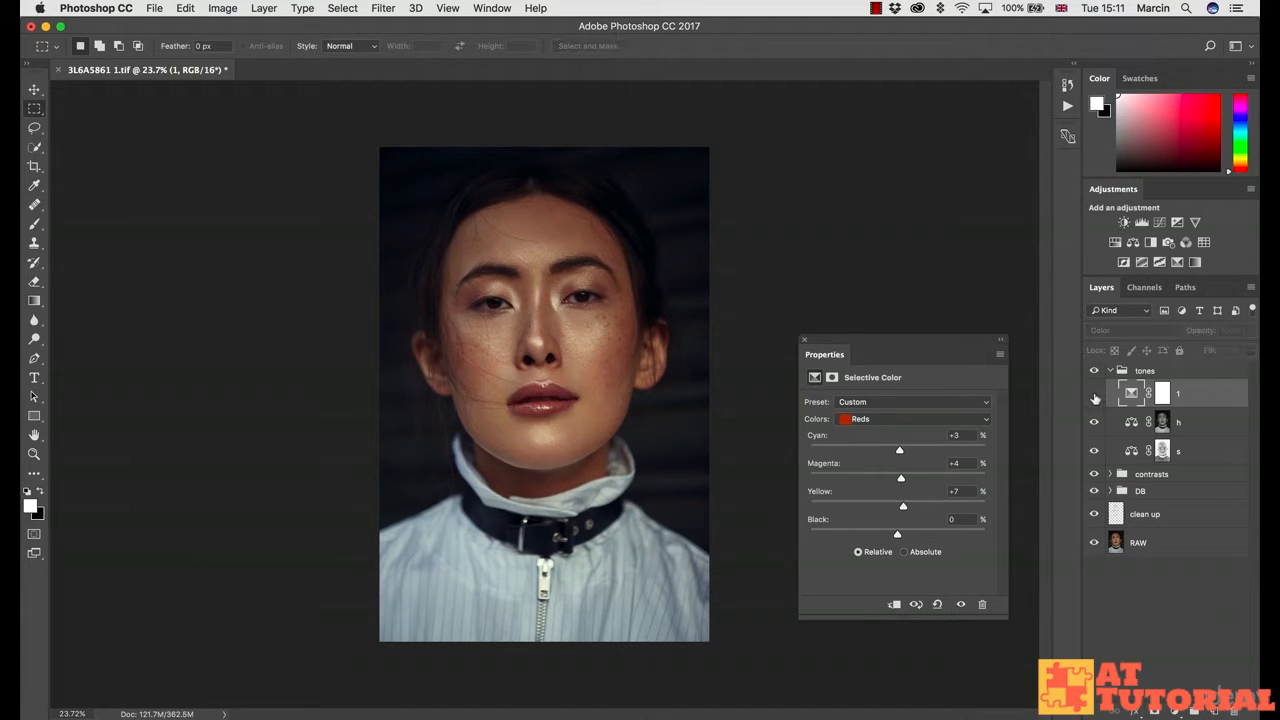
left_click(1094, 394)
left_click(1094, 396)
left_click(1094, 396)
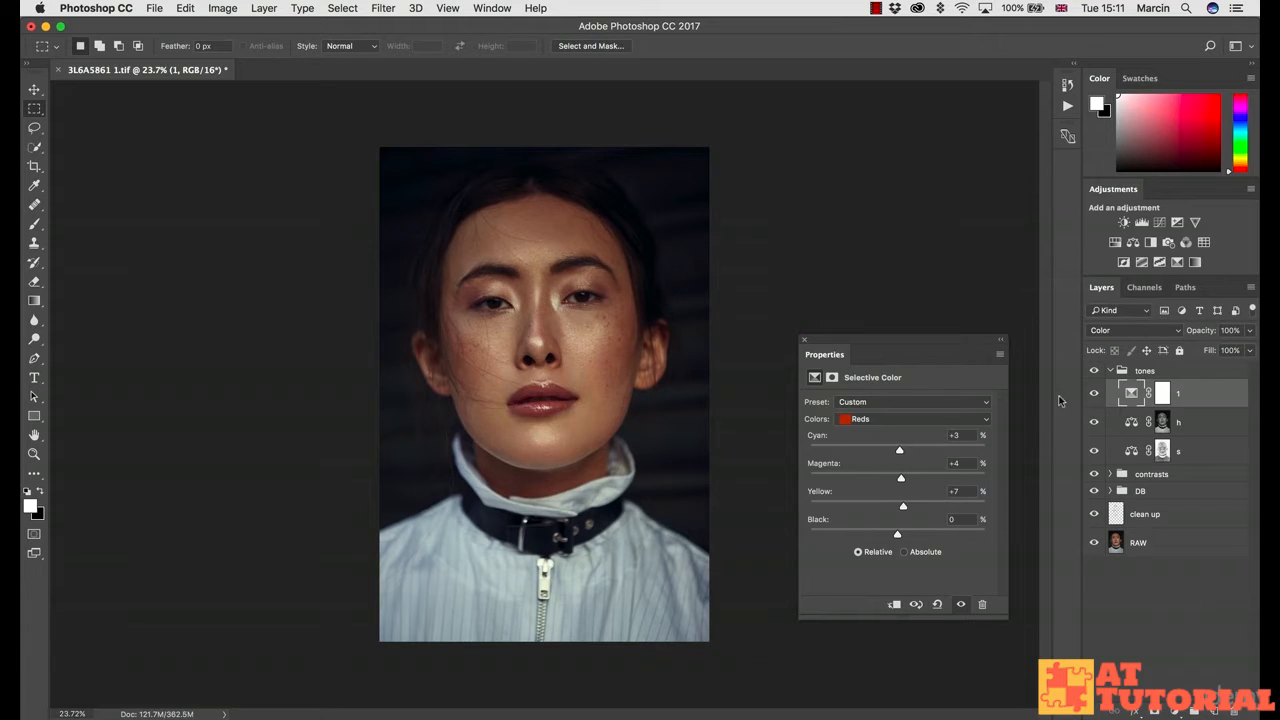
left_click_drag(899, 450, 901, 451)
Step: Close the Selective Color properties and toggle layer 1 on and off to compare
left_click(804, 340)
left_click(1095, 394)
left_click(1095, 395)
left_click(1095, 395)
left_click(1095, 395)
left_click(1095, 395)
left_click(1095, 395)
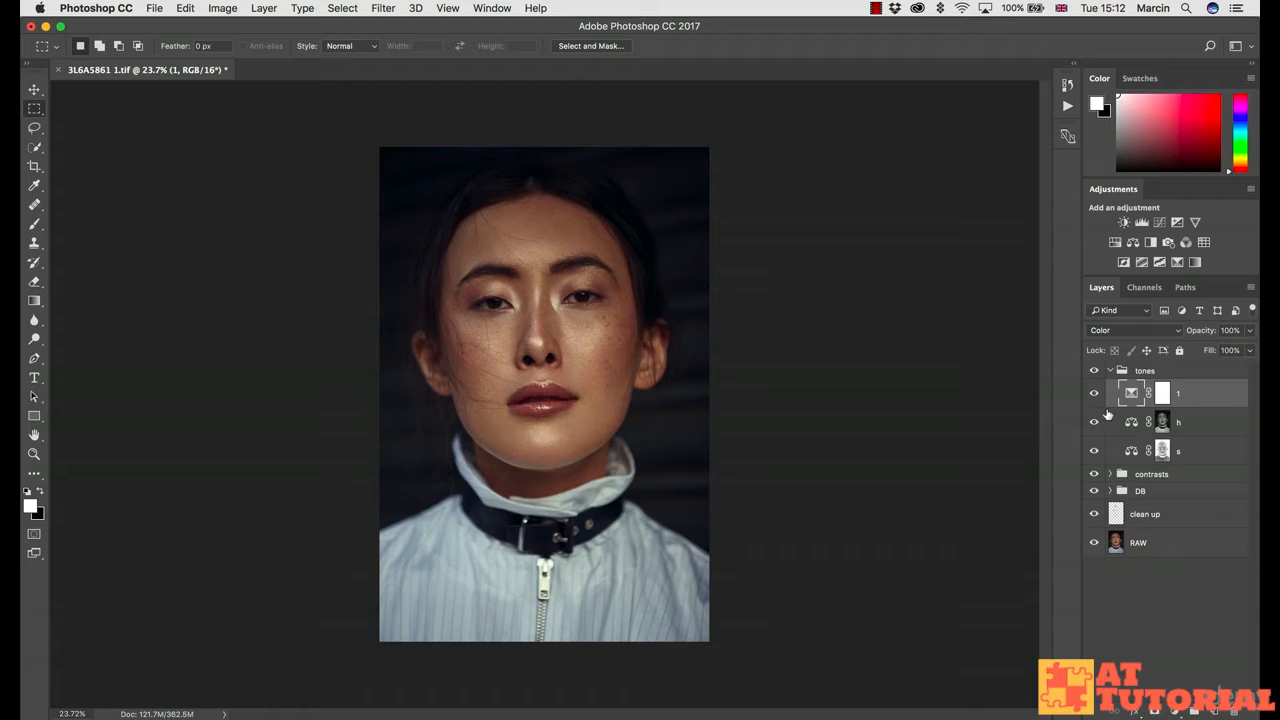
Step: Collapse the tones group and switch its visibility off and back on to compare
left_click(1110, 371)
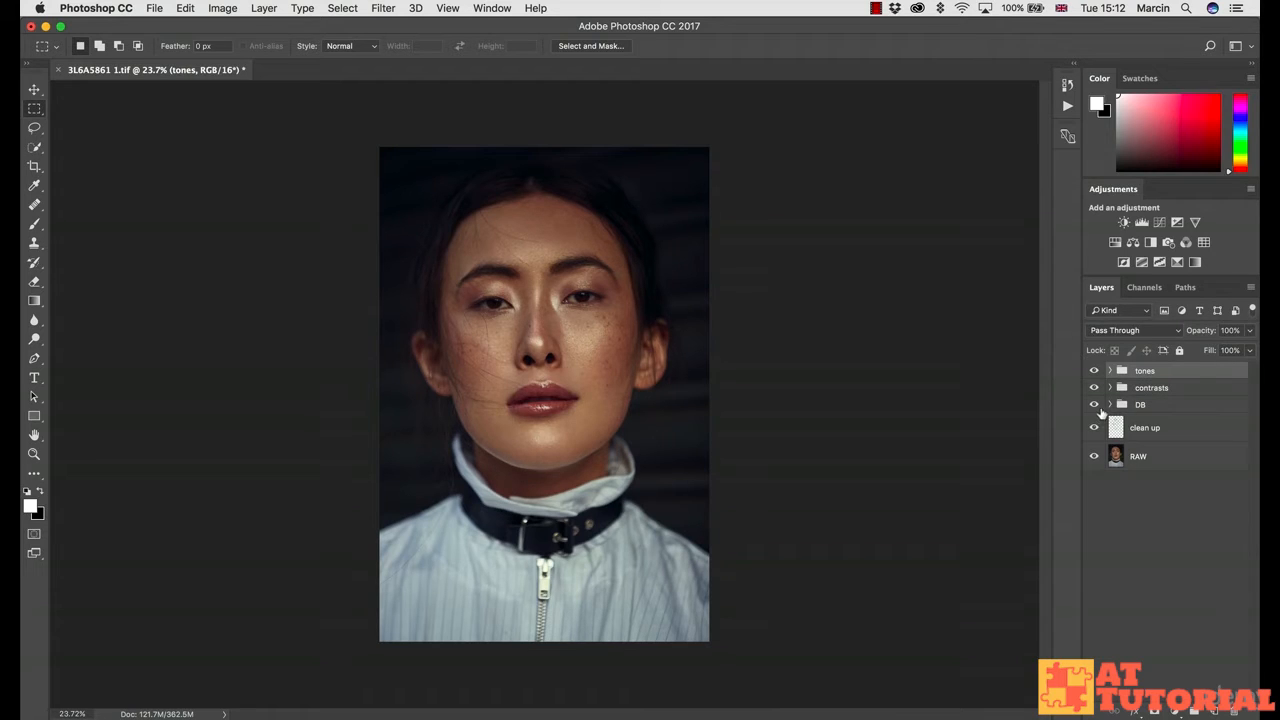
left_click(1094, 371)
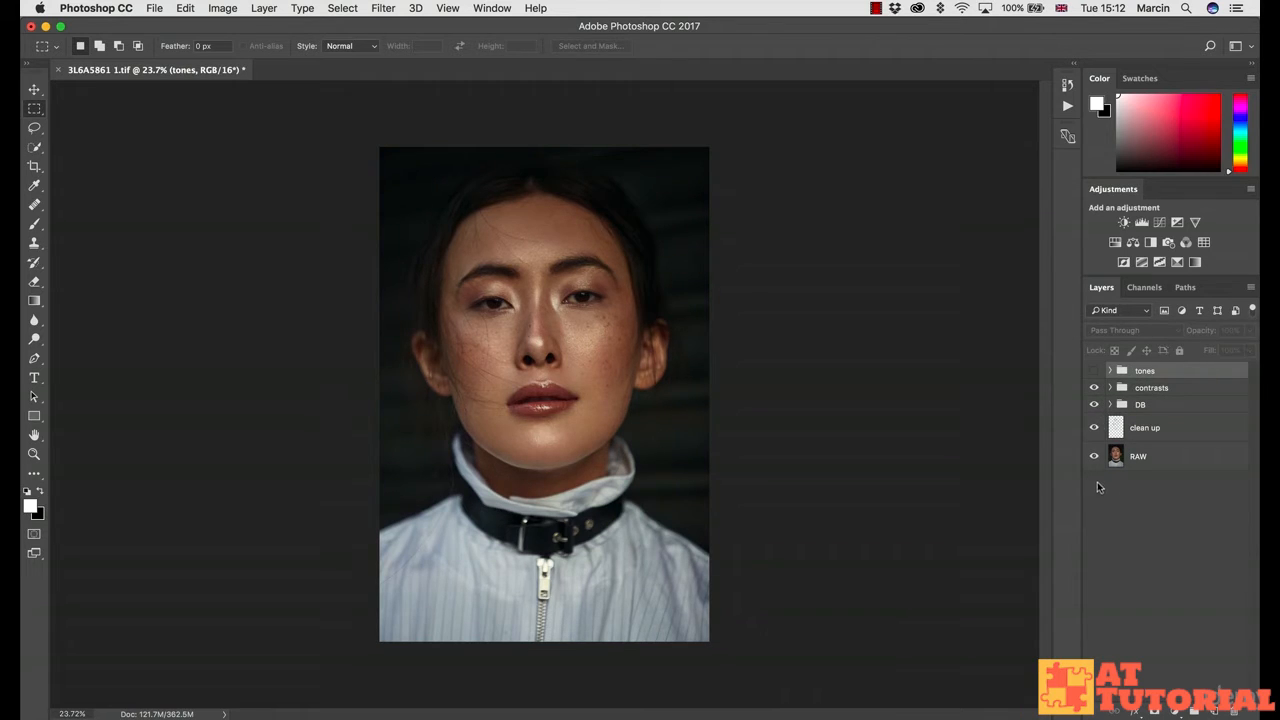
left_click(1094, 371)
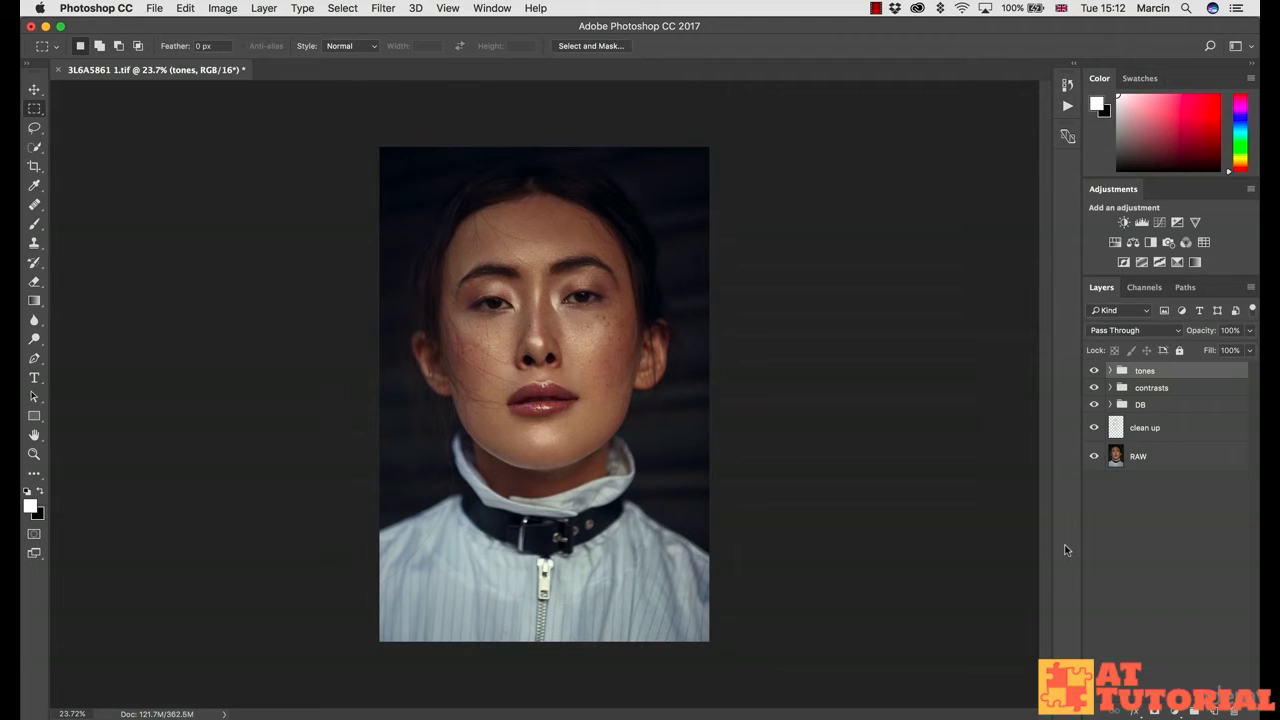